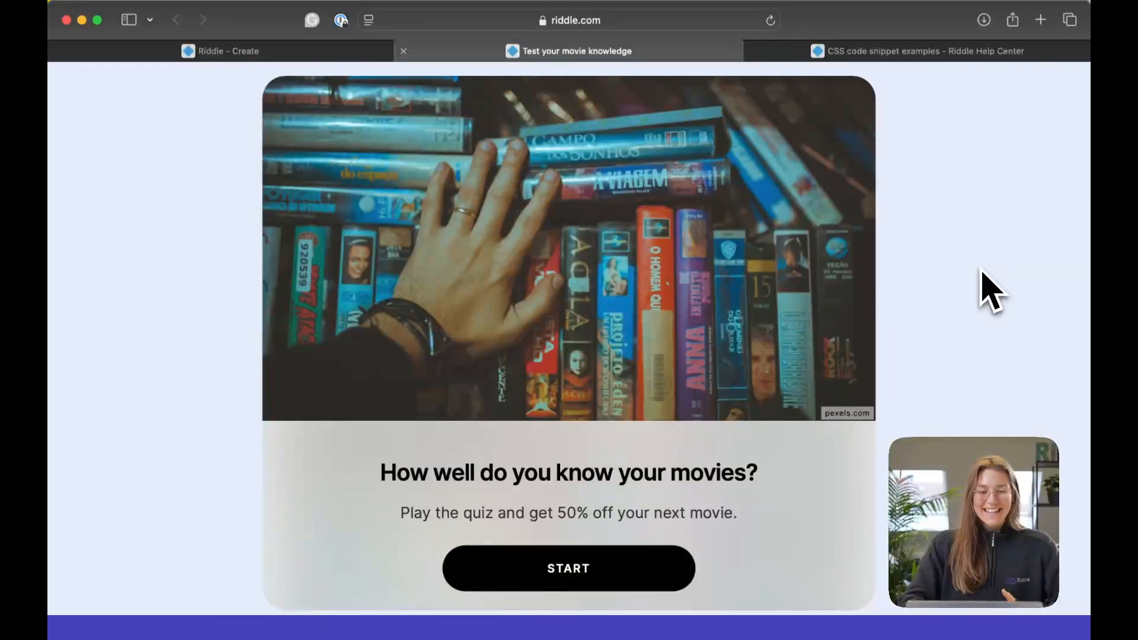
Switch to the Movie Quiz editor, show its palette settings and look through the available preset palettes.
click(343, 55)
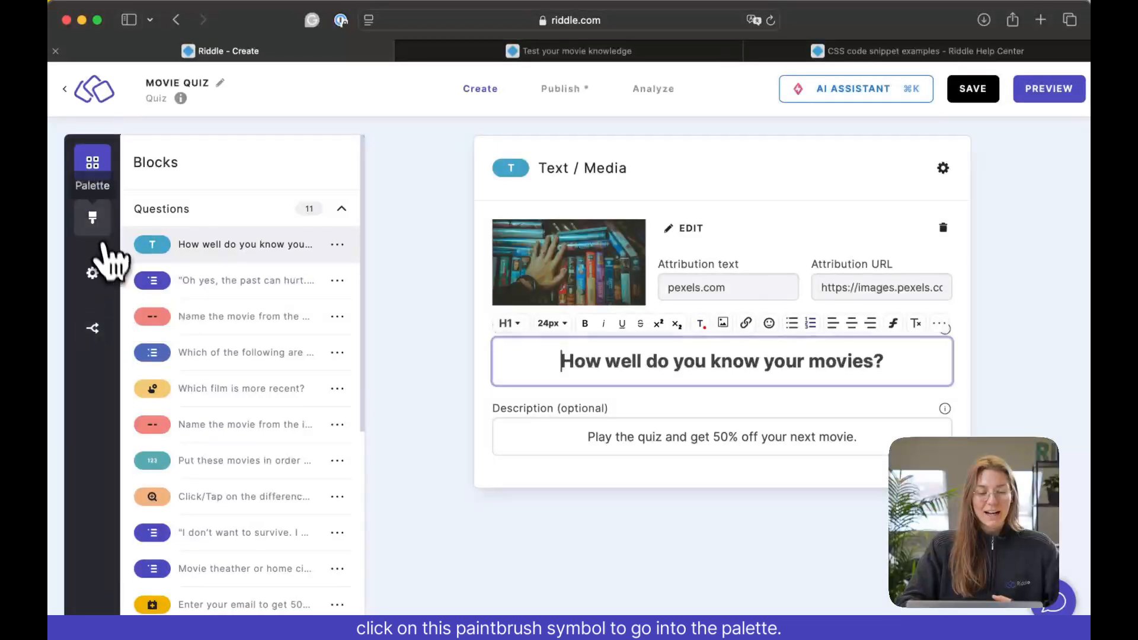
click(95, 222)
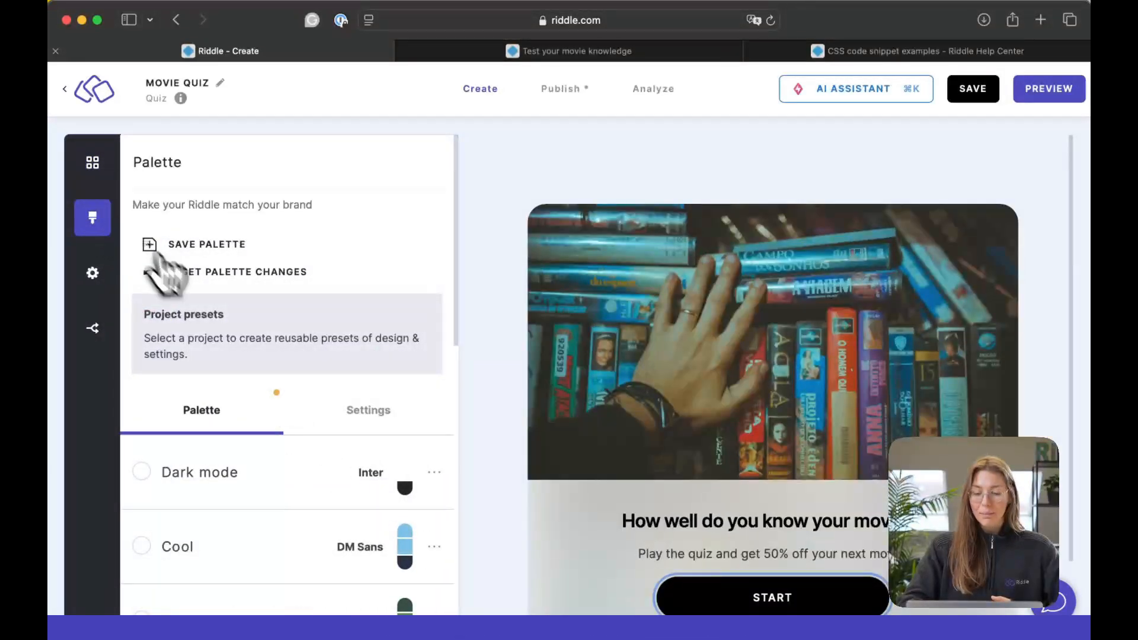
scroll(510, 486, down, 2)
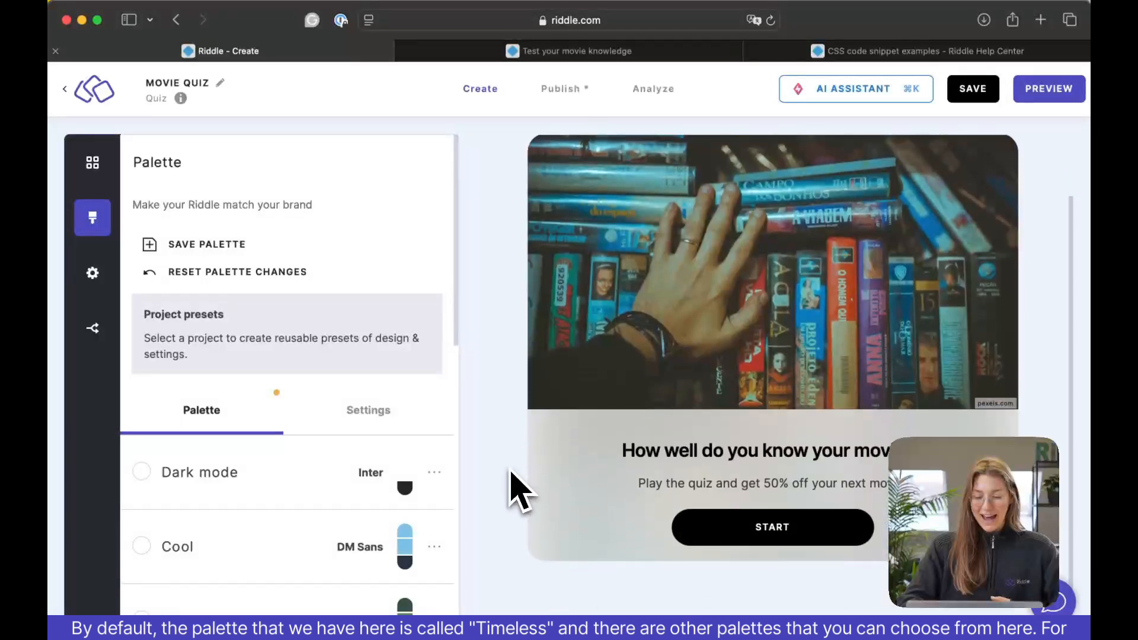
scroll(317, 501, down, 10)
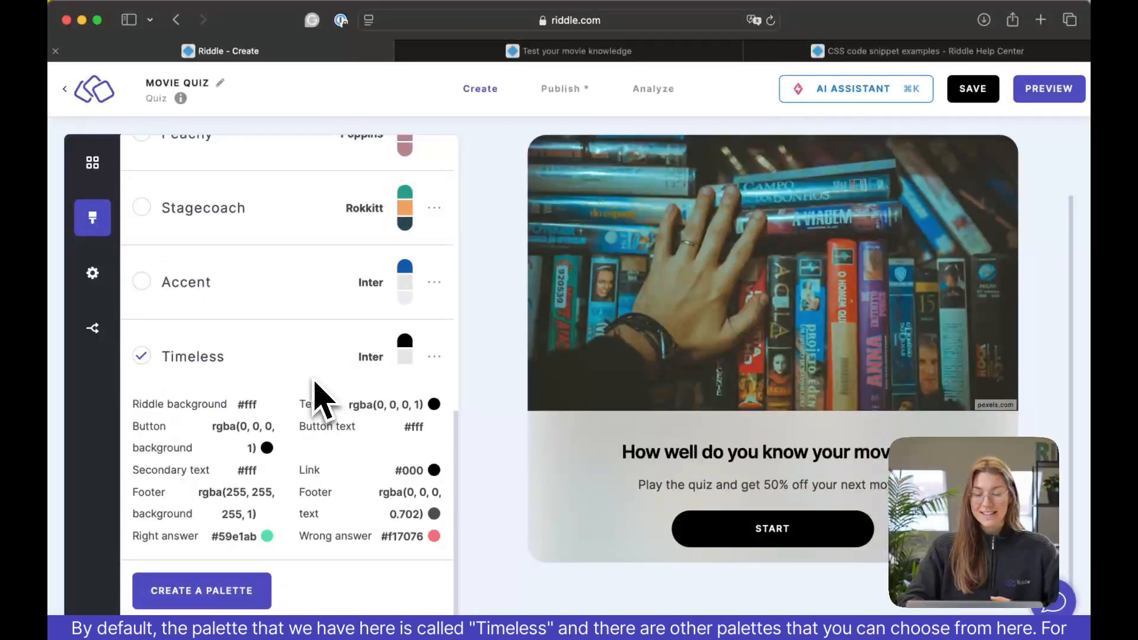
scroll(316, 384, up, 5)
scroll(318, 400, up, 7)
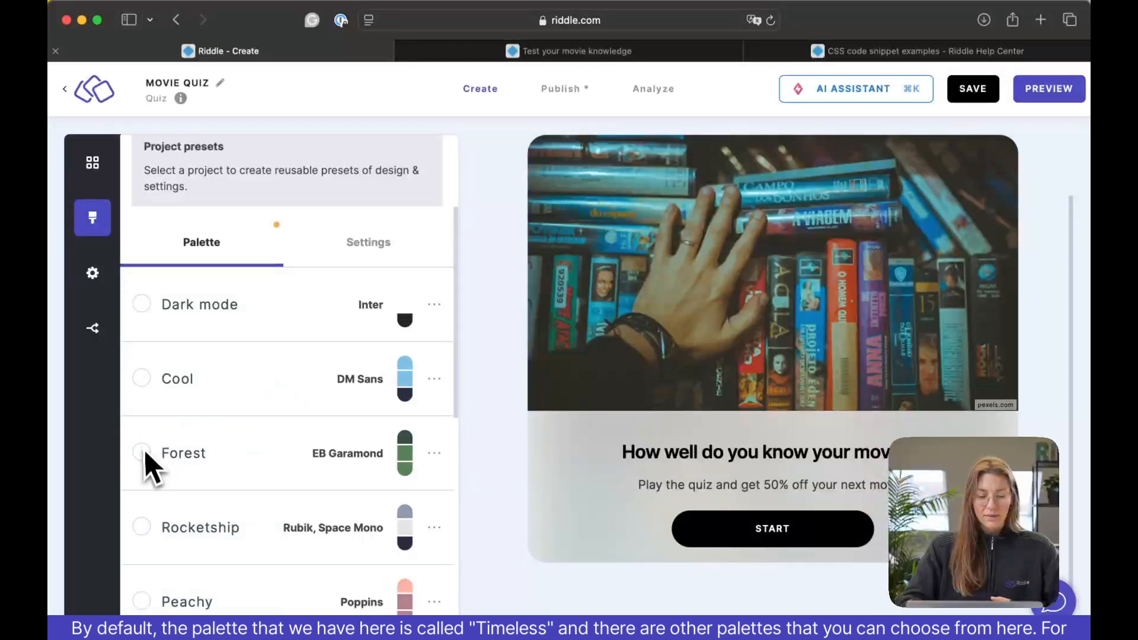
Try the Forest palette on the quiz, followed by the Peachy palette.
click(148, 461)
scroll(216, 495, down, 2)
scroll(216, 497, down, 7)
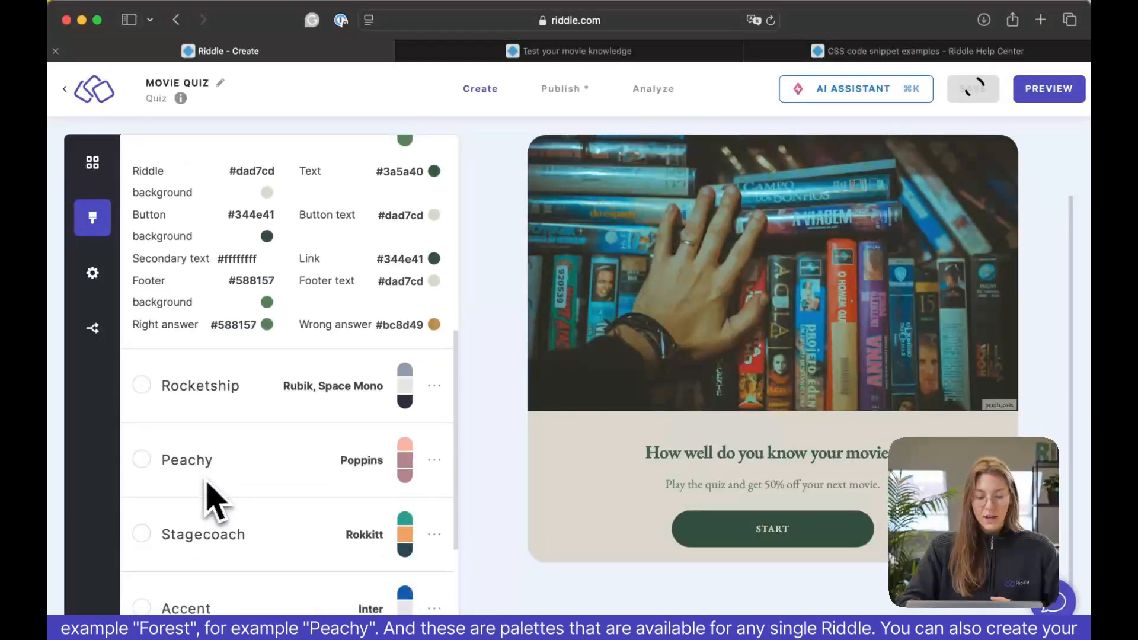
click(147, 481)
scroll(147, 478, down, 5)
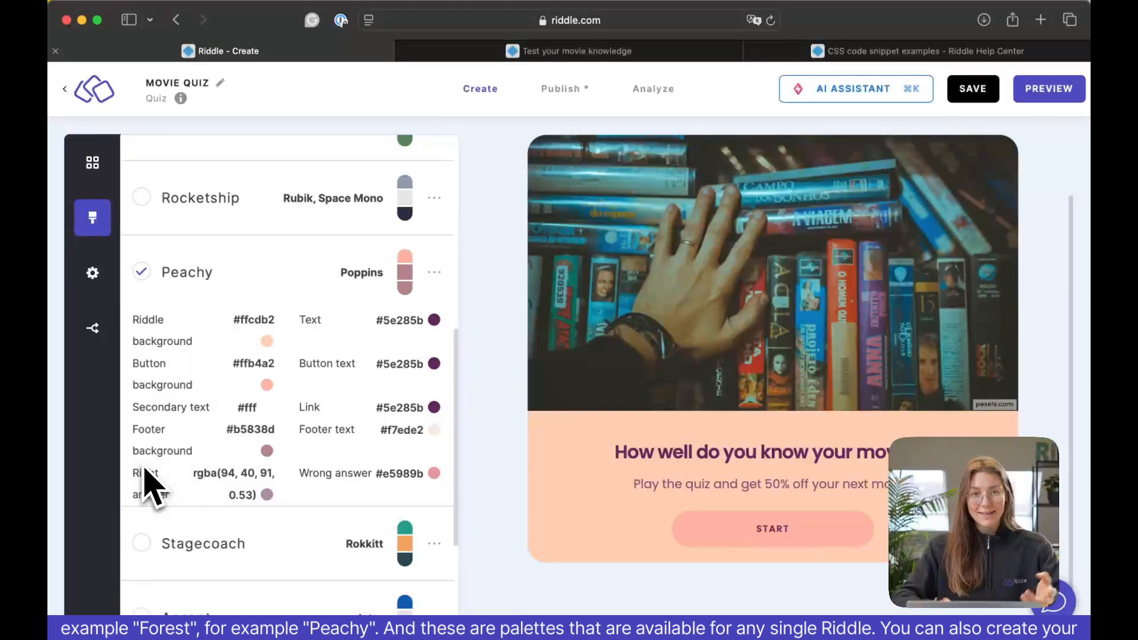
Create a new palette named "your own palette".
scroll(149, 483, down, 5)
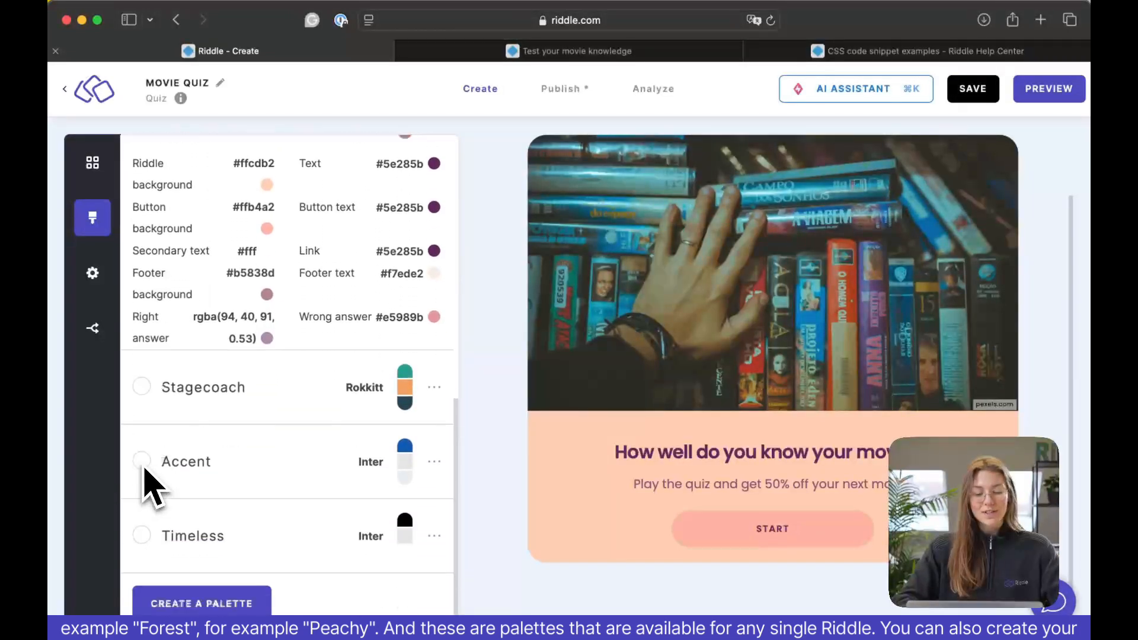
click(232, 600)
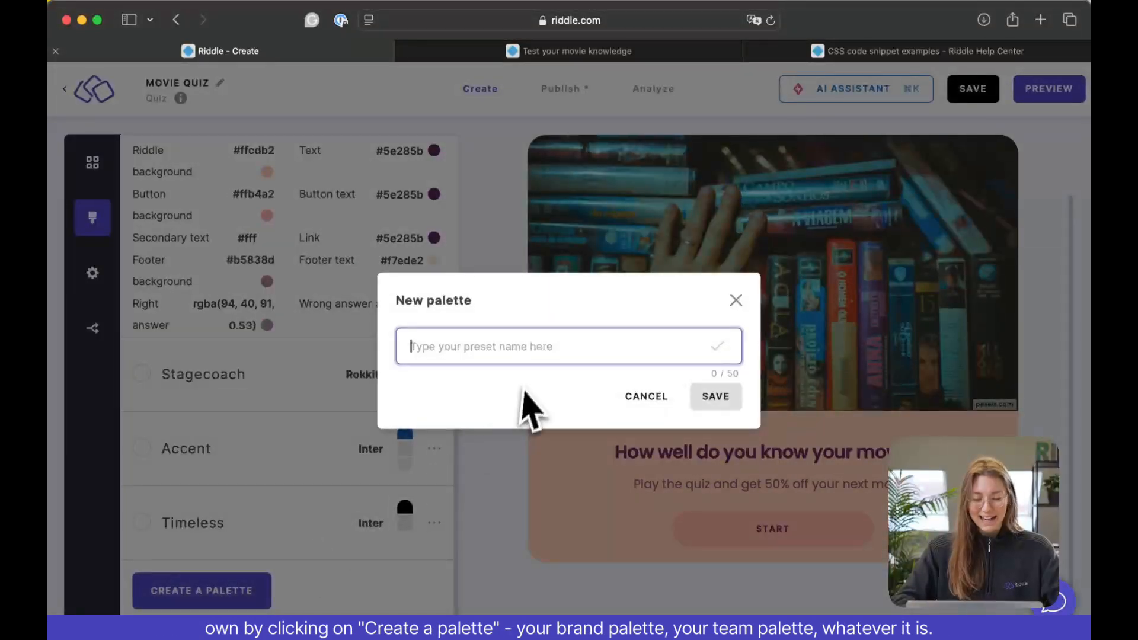
text(your )
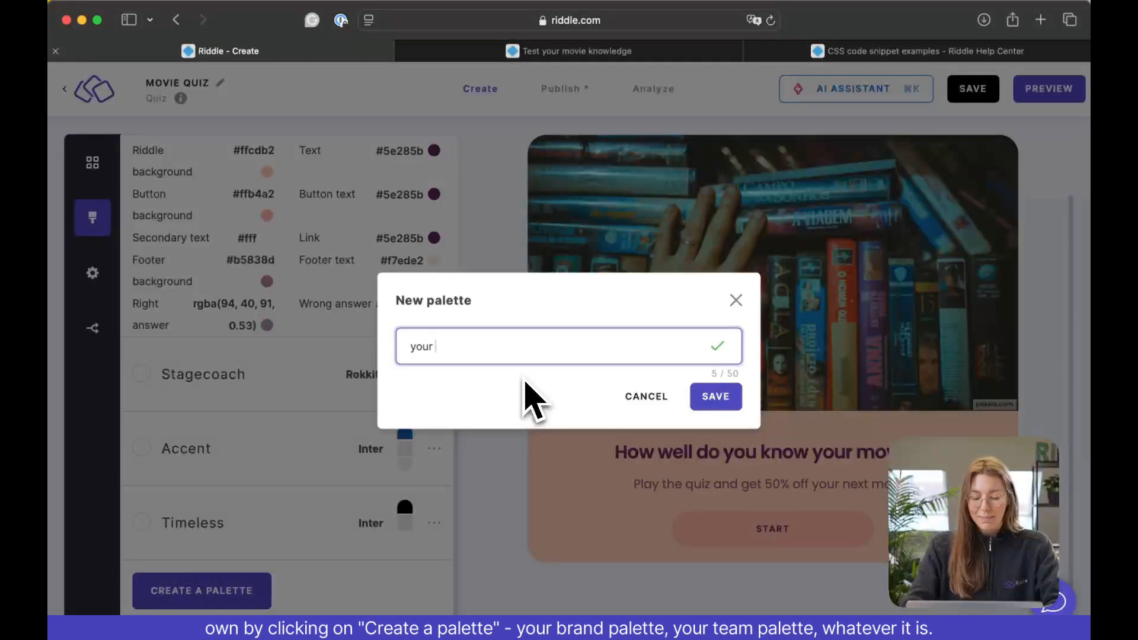
text(own pal)
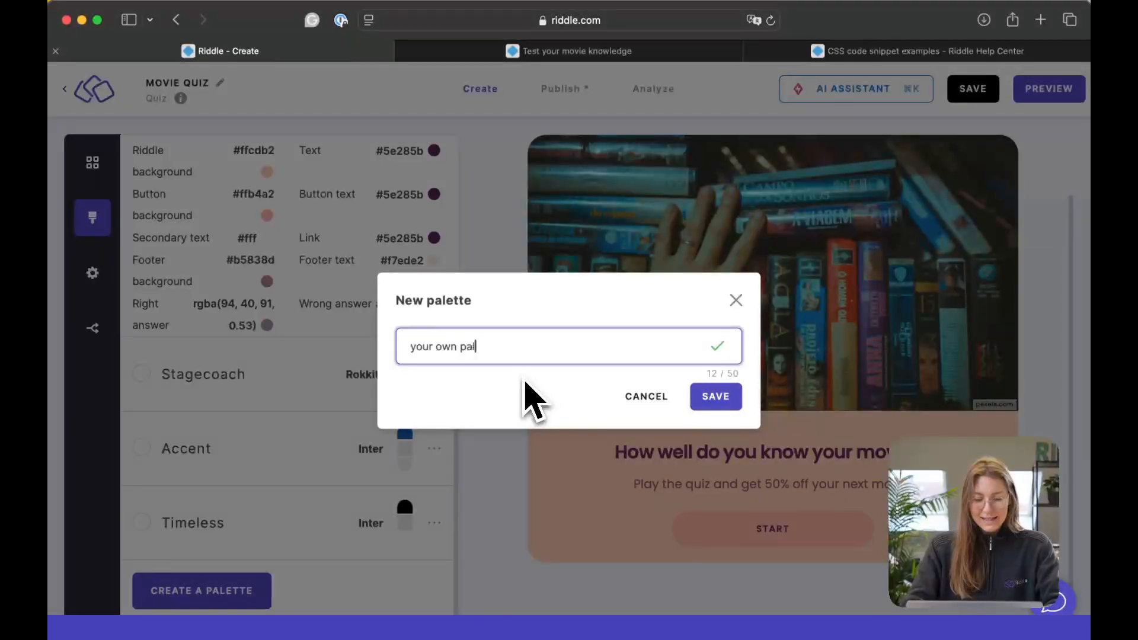
text(ette)
key(Return)
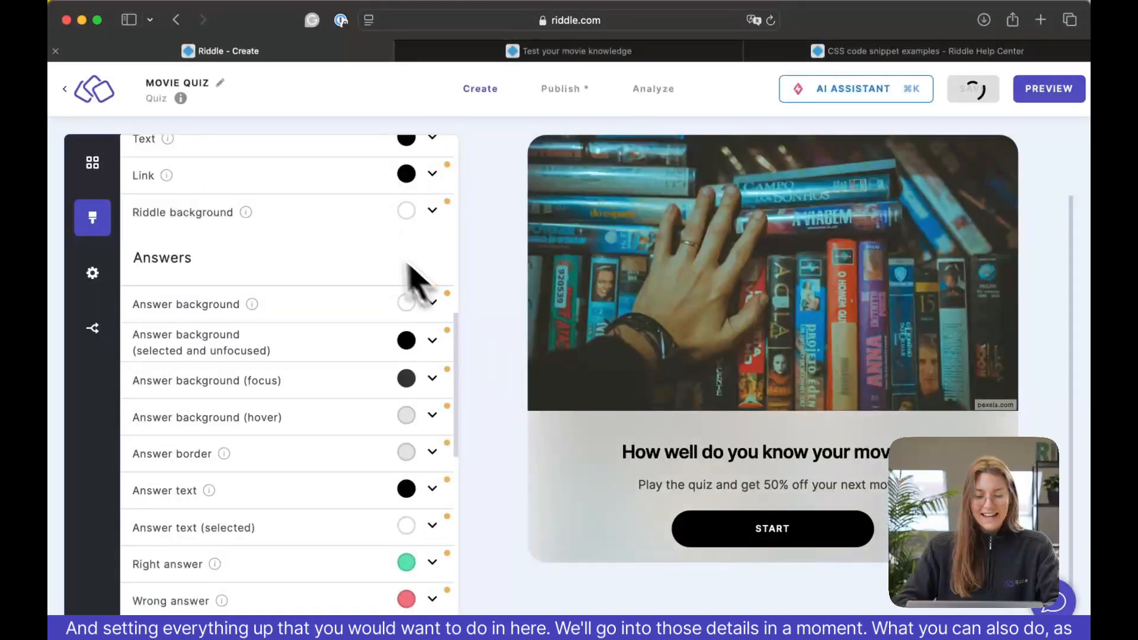
Review the new palette's font, colour, button, footer and custom CSS settings, and return to the palette list.
scroll(391, 260, up, 10)
scroll(320, 520, down, 9)
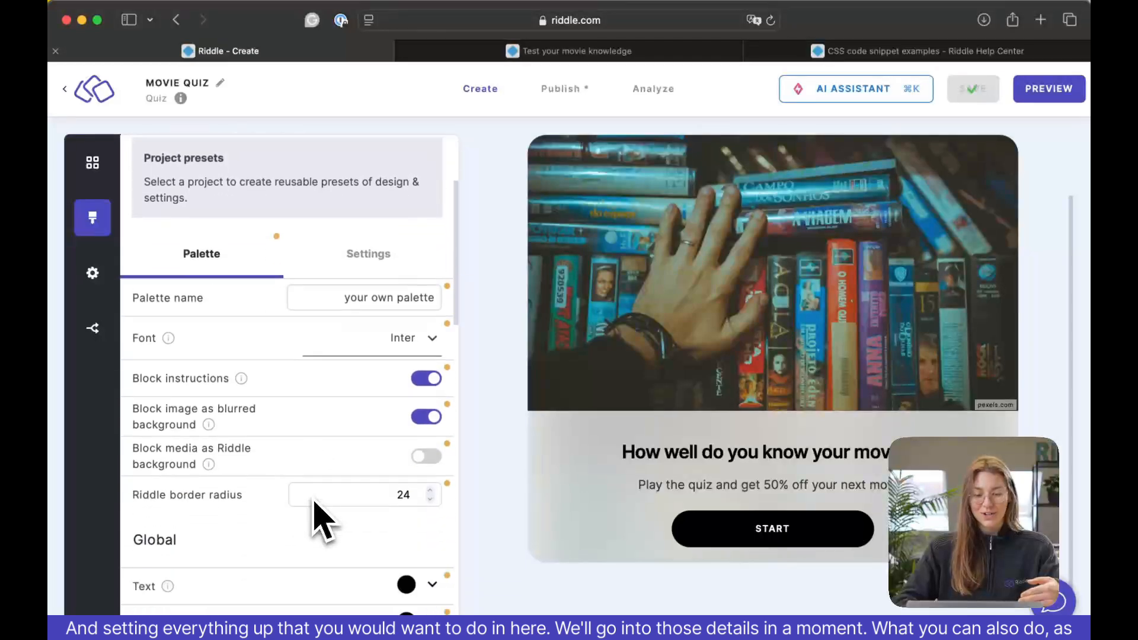
scroll(320, 520, down, 5)
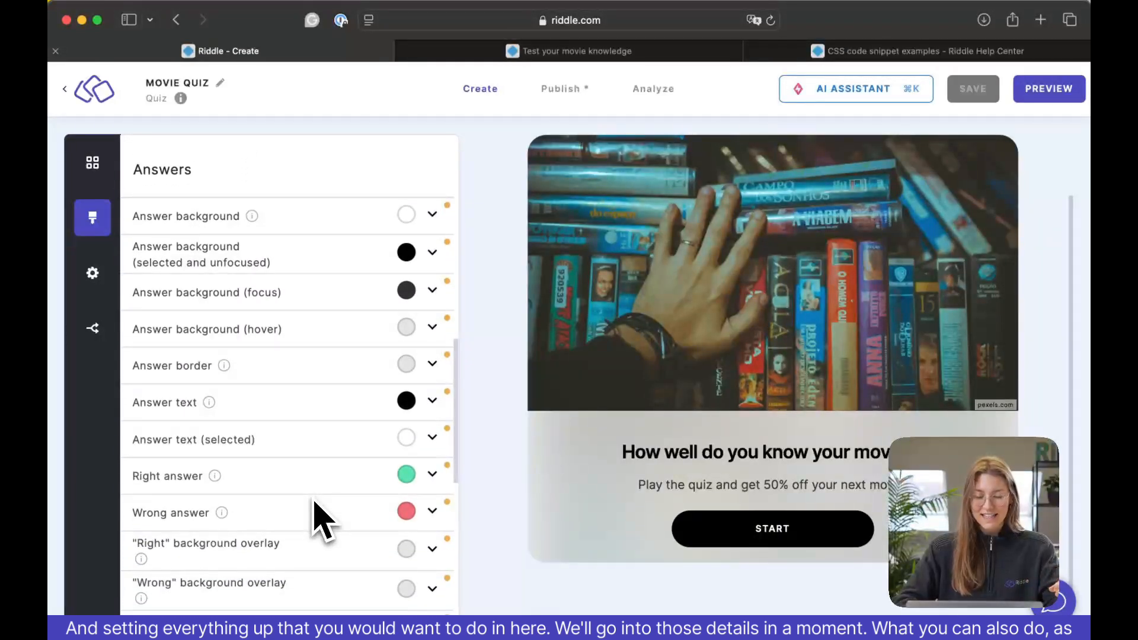
scroll(314, 504, down, 8)
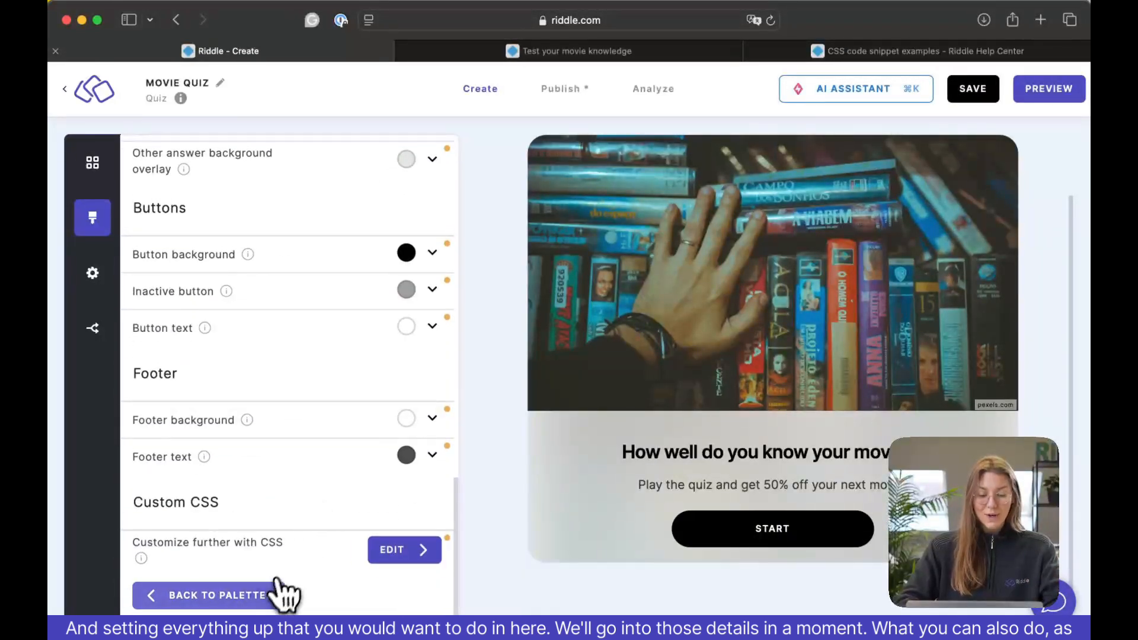
click(270, 592)
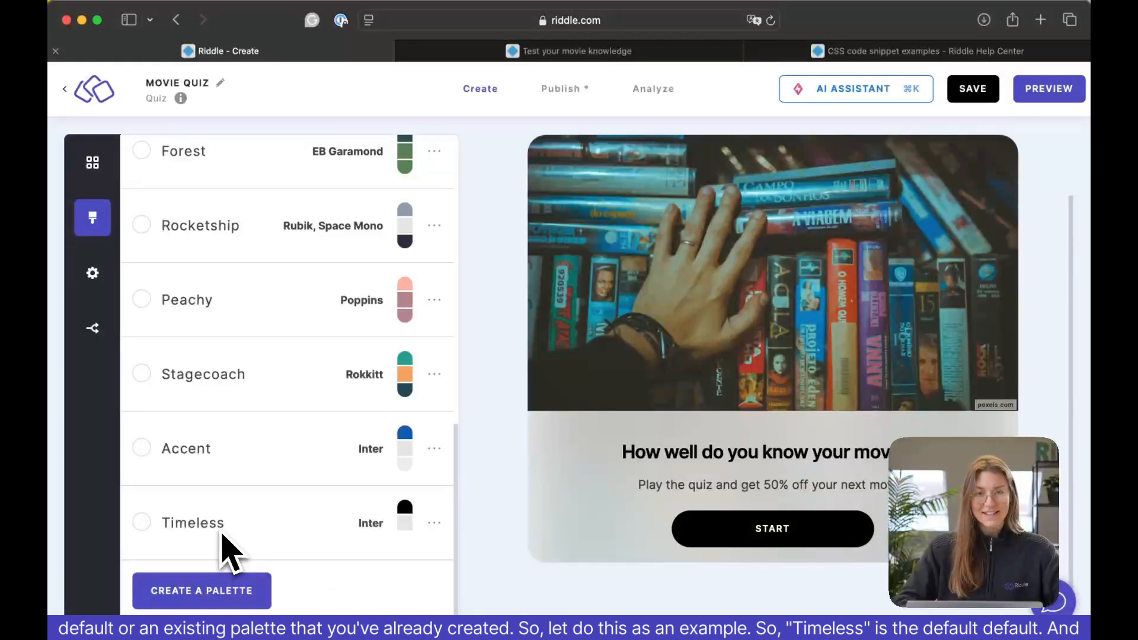
Apply the Timeless palette and make an editable copy of it named "movie quiz palette".
click(142, 523)
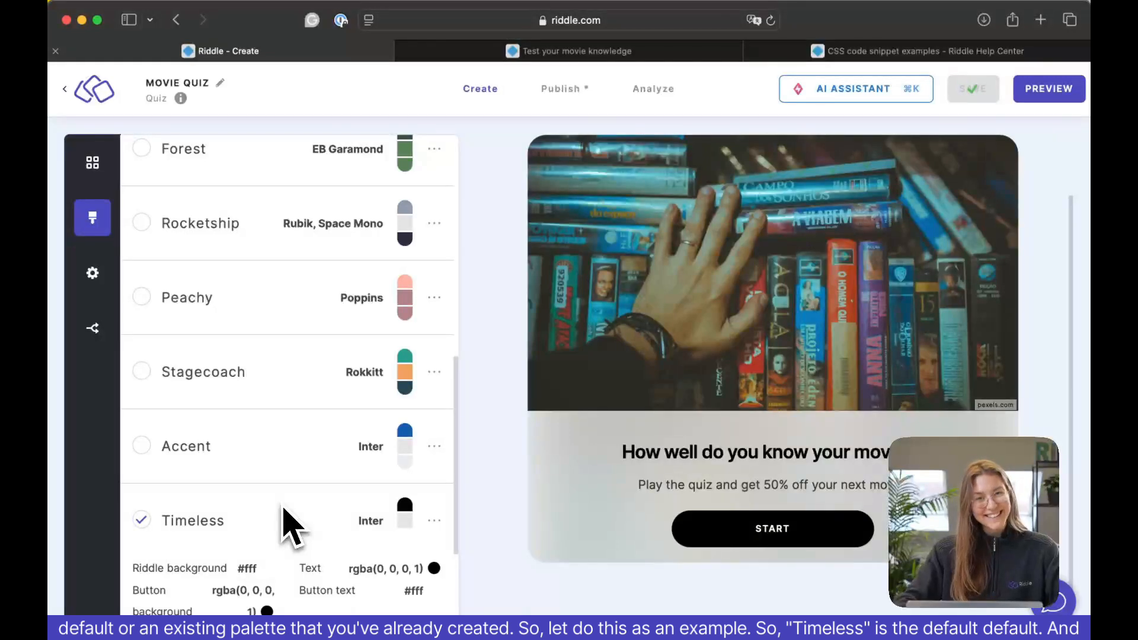
click(436, 524)
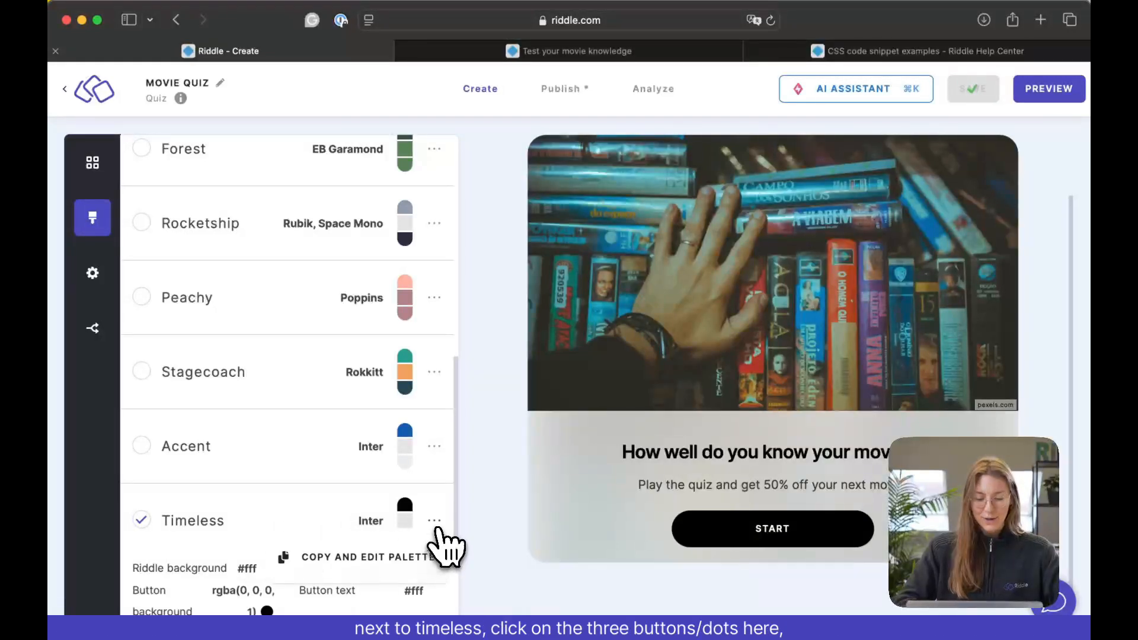
click(352, 566)
text(m)
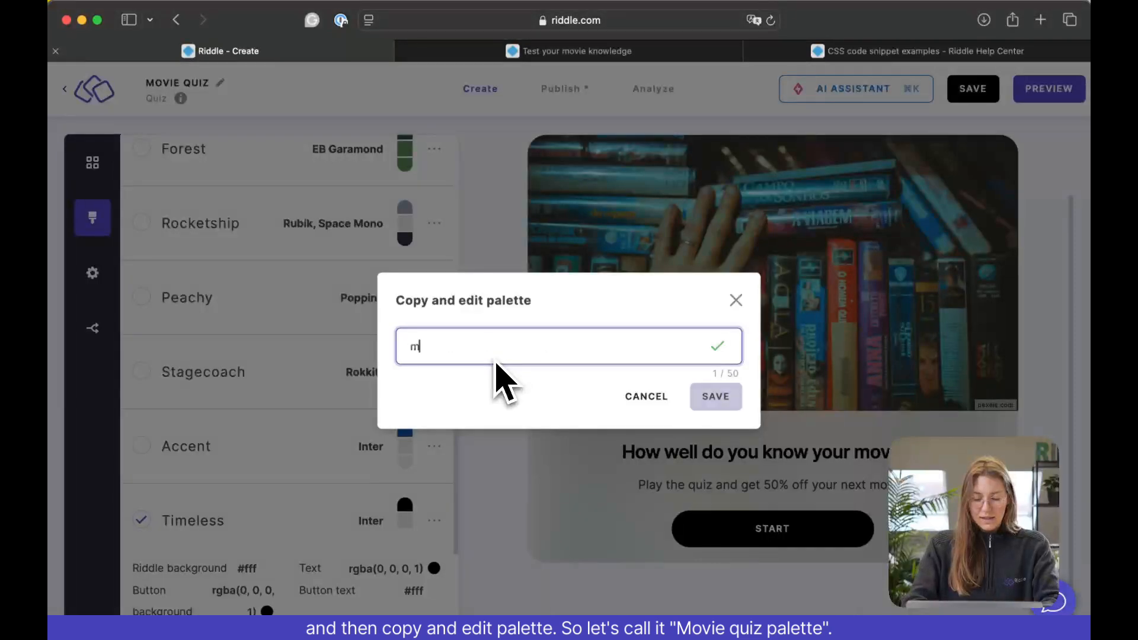
text(ovie quiz palet)
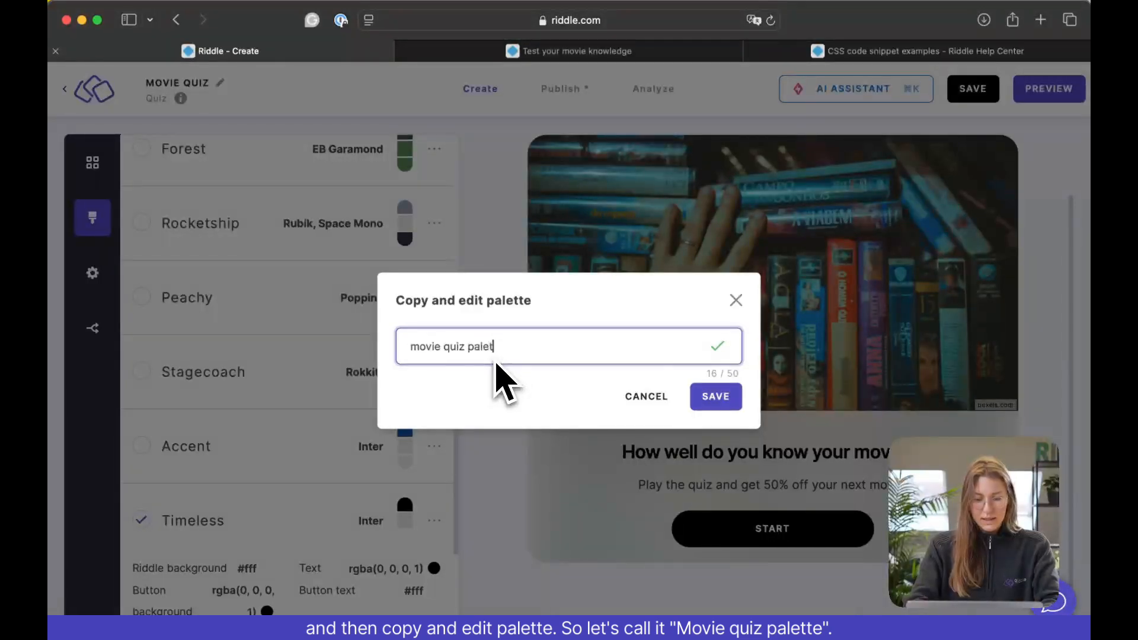
text(te)
key(Return)
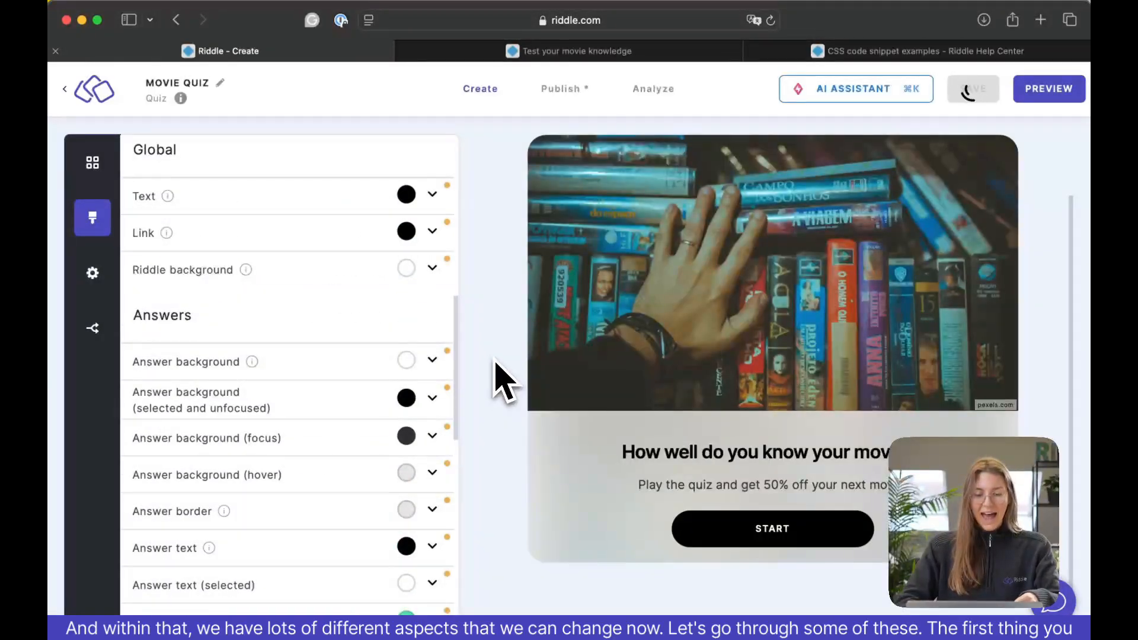
Set the palette's font to "Use your own font" with "* Use your own *" as the font provider.
scroll(444, 243, up, 10)
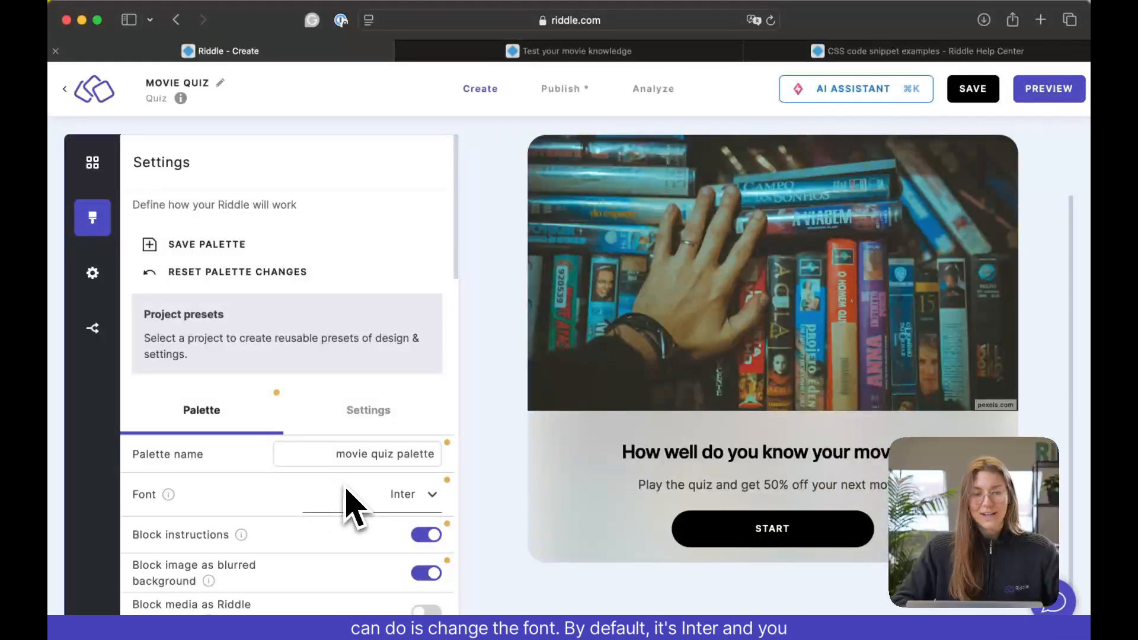
scroll(350, 507, down, 3)
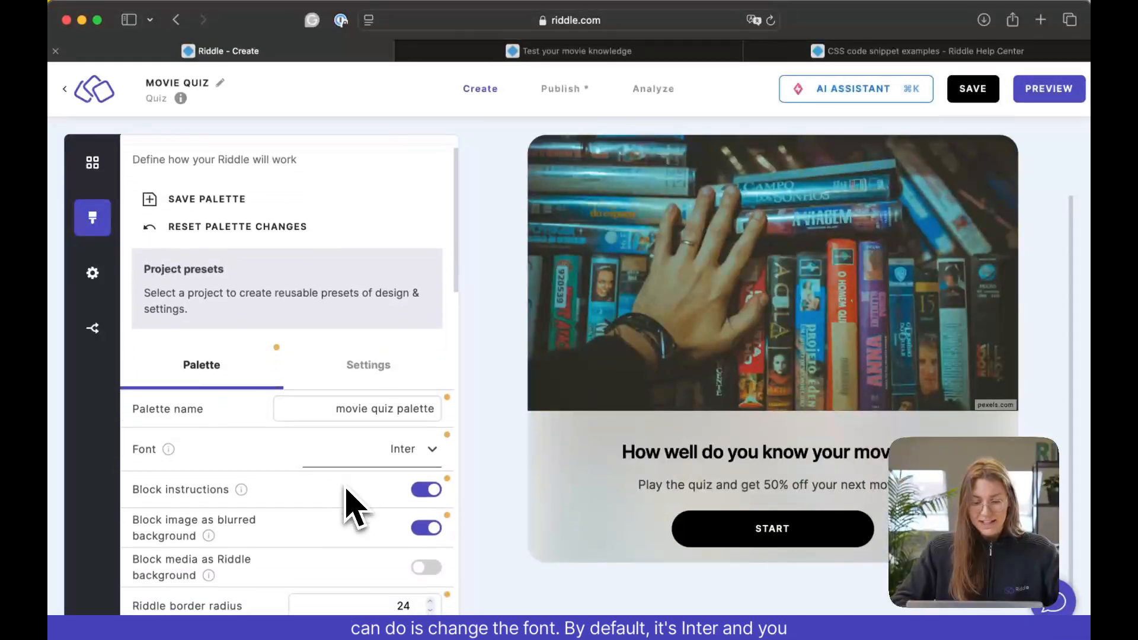
click(429, 395)
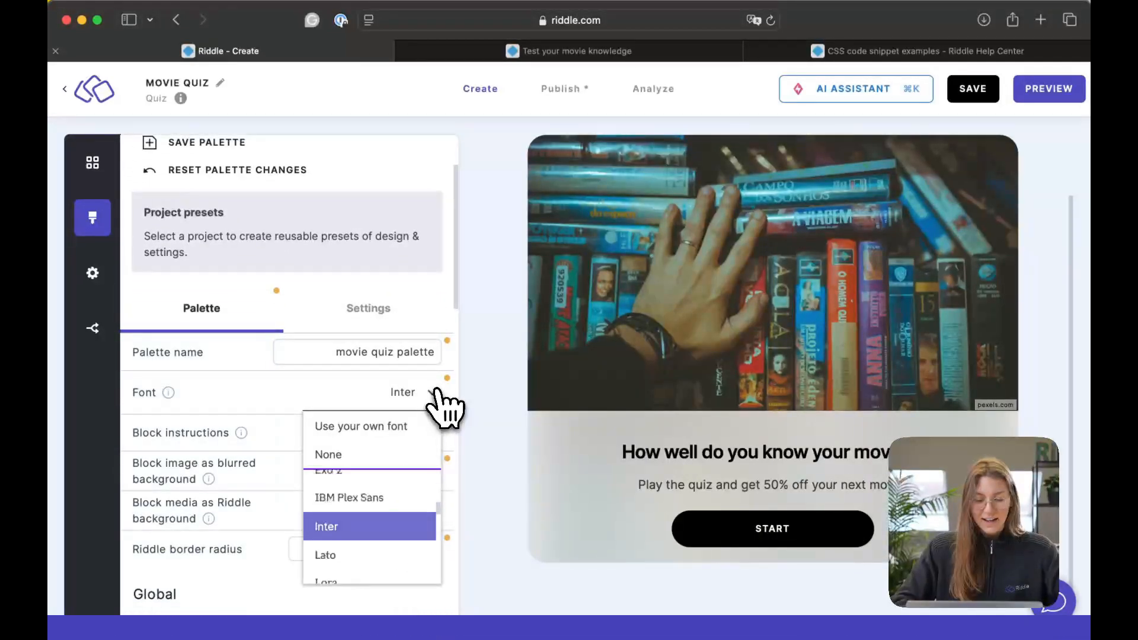
scroll(379, 548, down, 2)
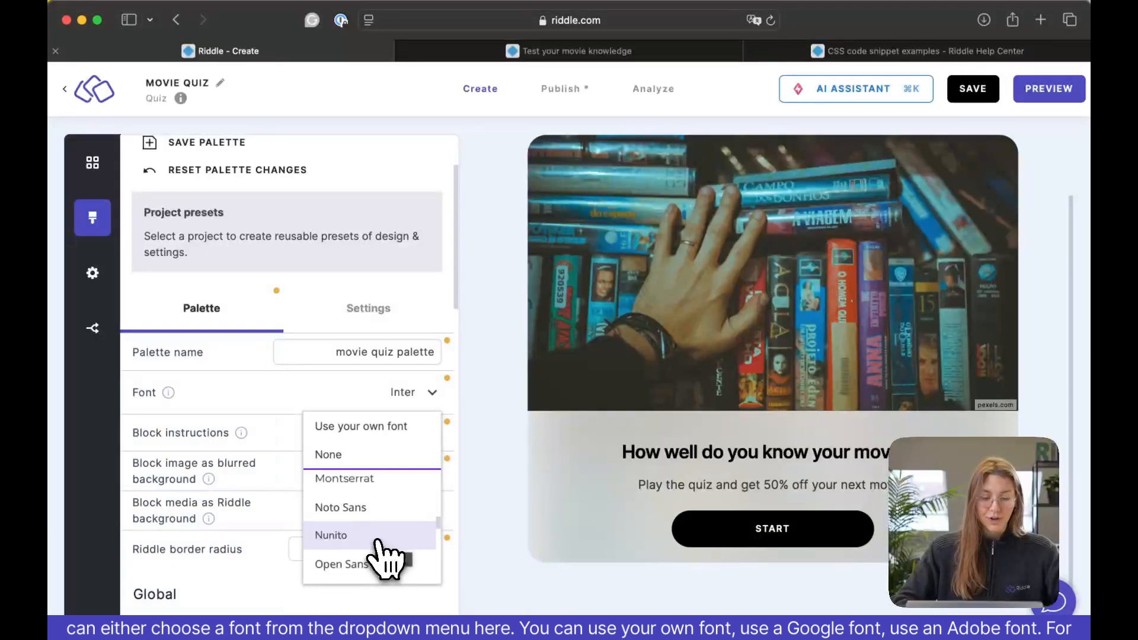
click(396, 428)
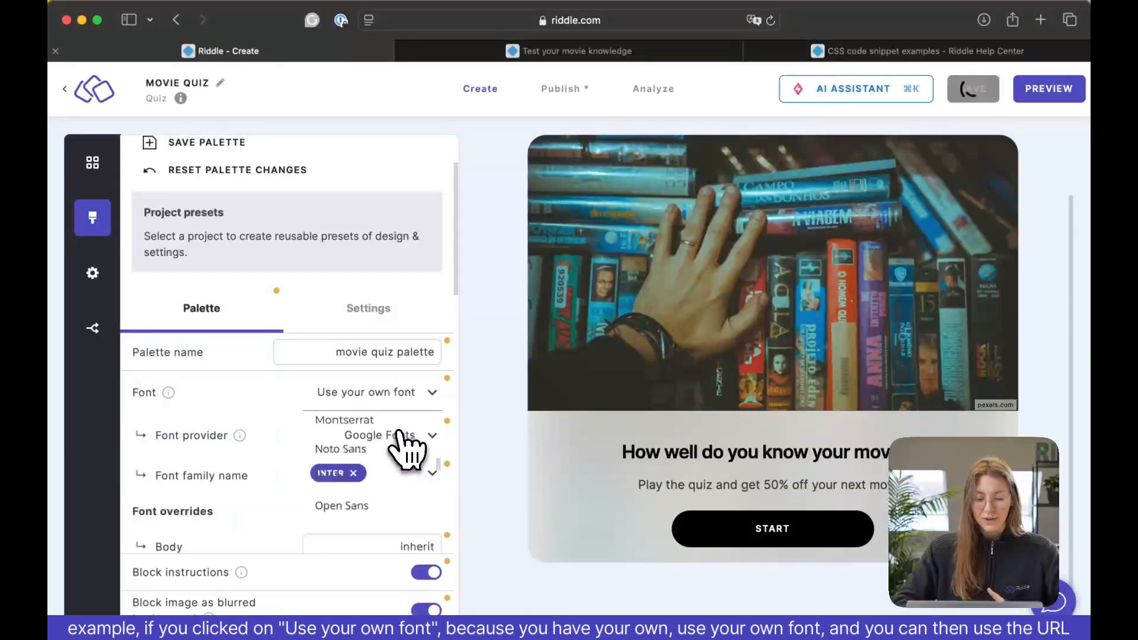
click(423, 432)
click(403, 479)
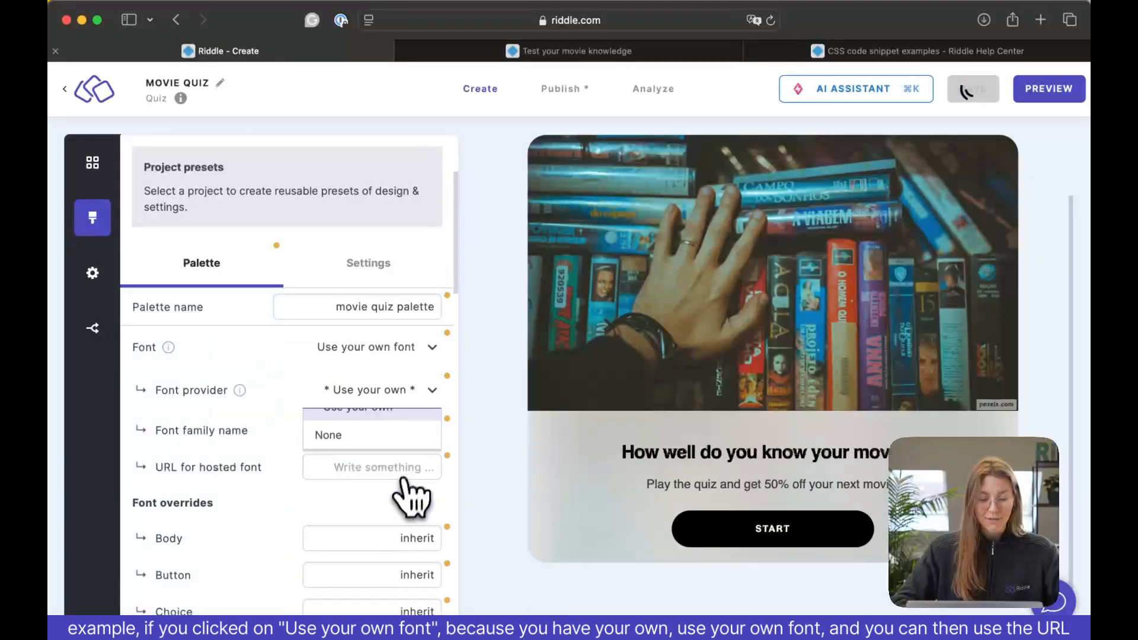
scroll(422, 432, down, 1)
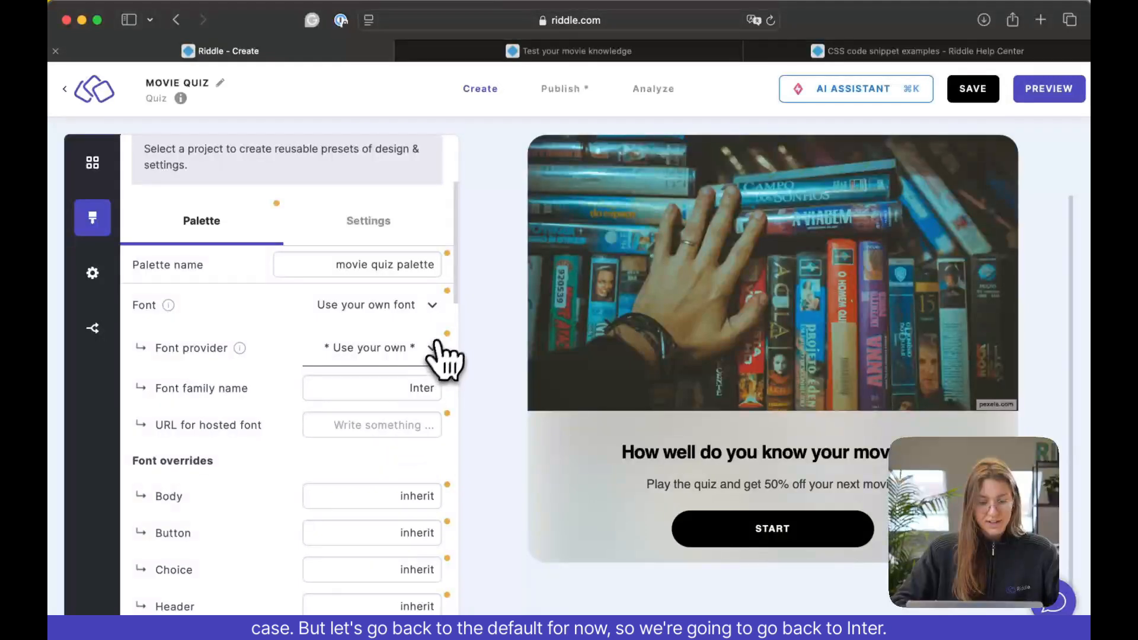
Set the palette's font back to Inter.
click(432, 307)
scroll(399, 456, down, 10)
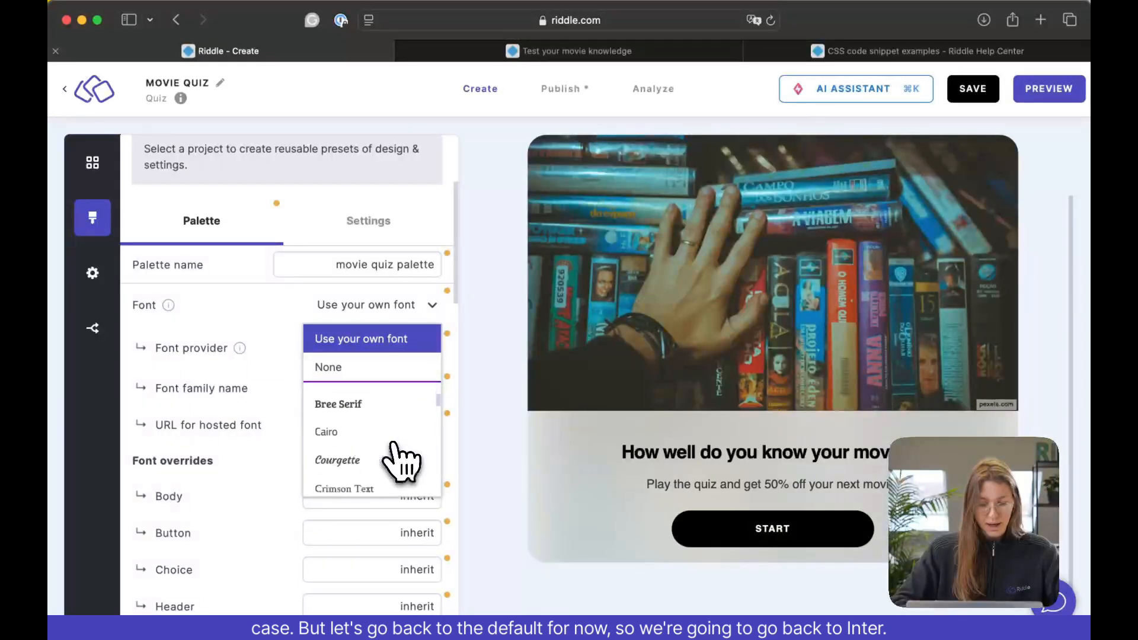
scroll(396, 456, up, 2)
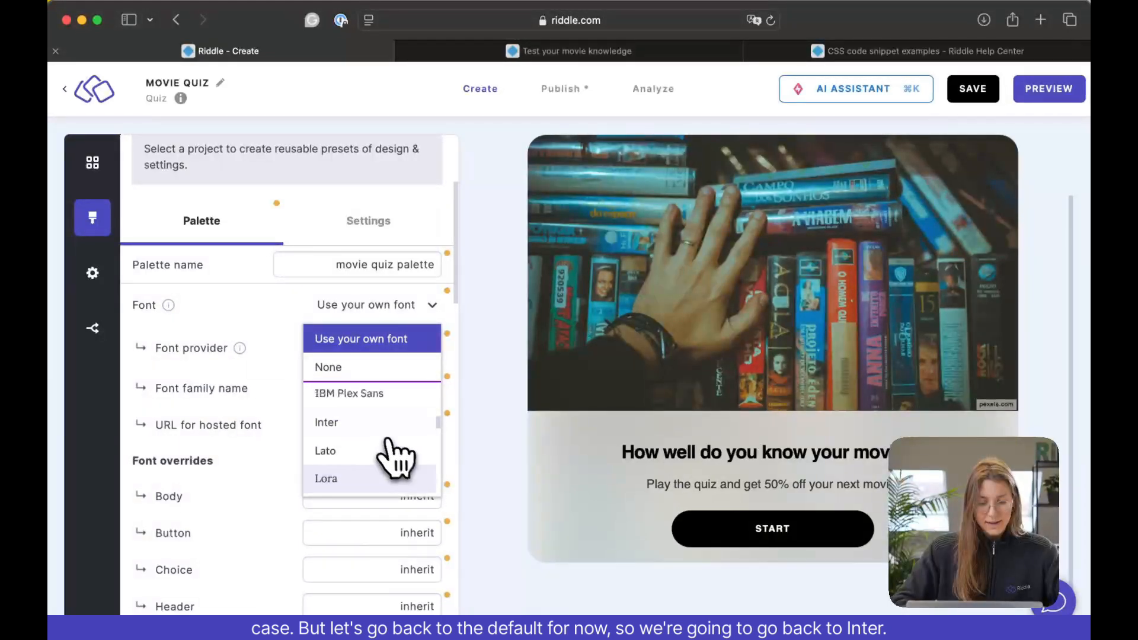
click(381, 436)
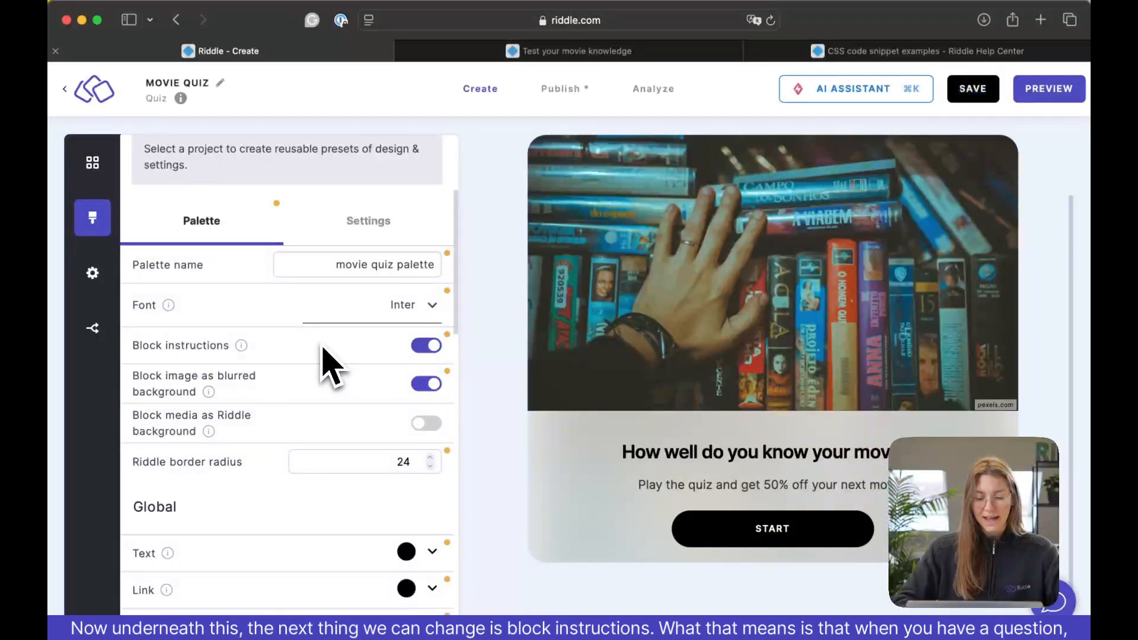
Advance the quiz preview to the first question and turn off the block instructions.
click(746, 533)
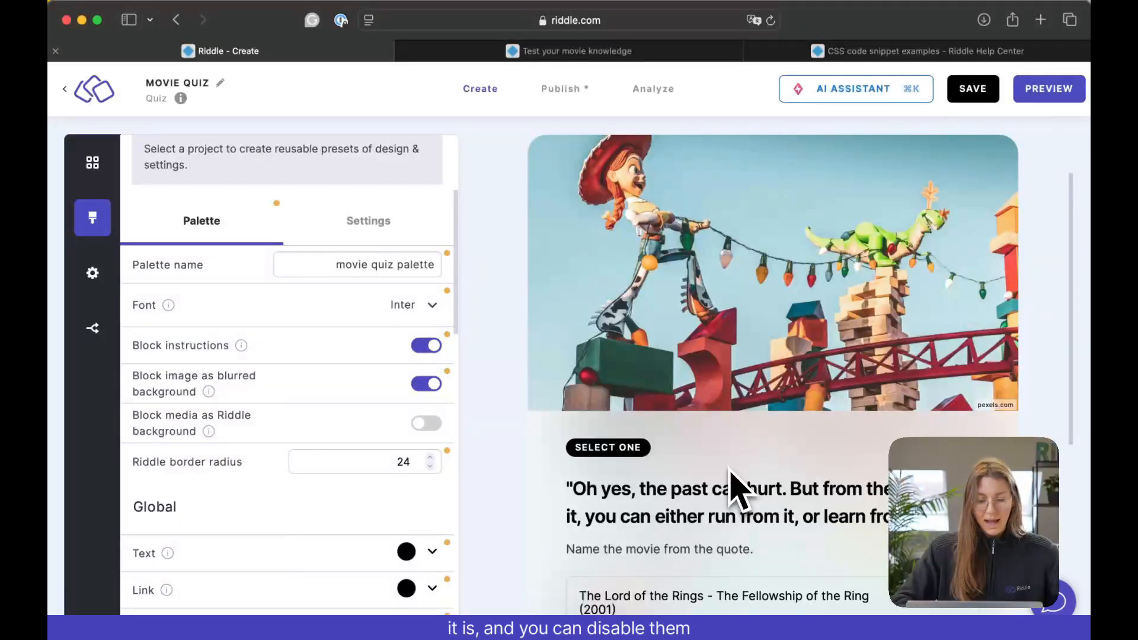
click(431, 349)
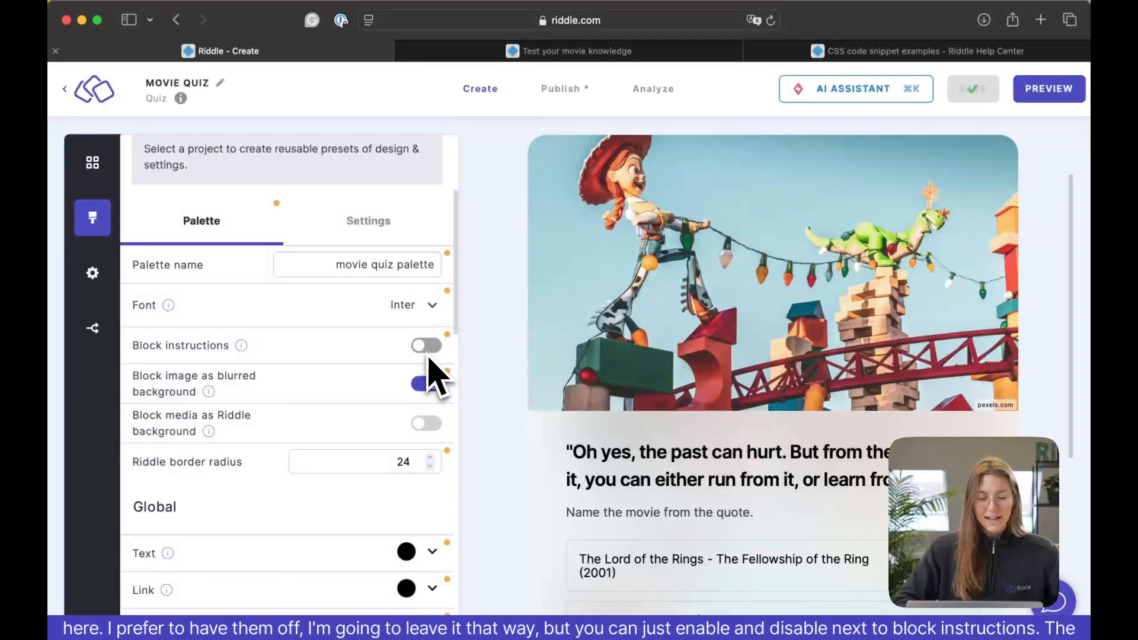
click(428, 352)
click(428, 349)
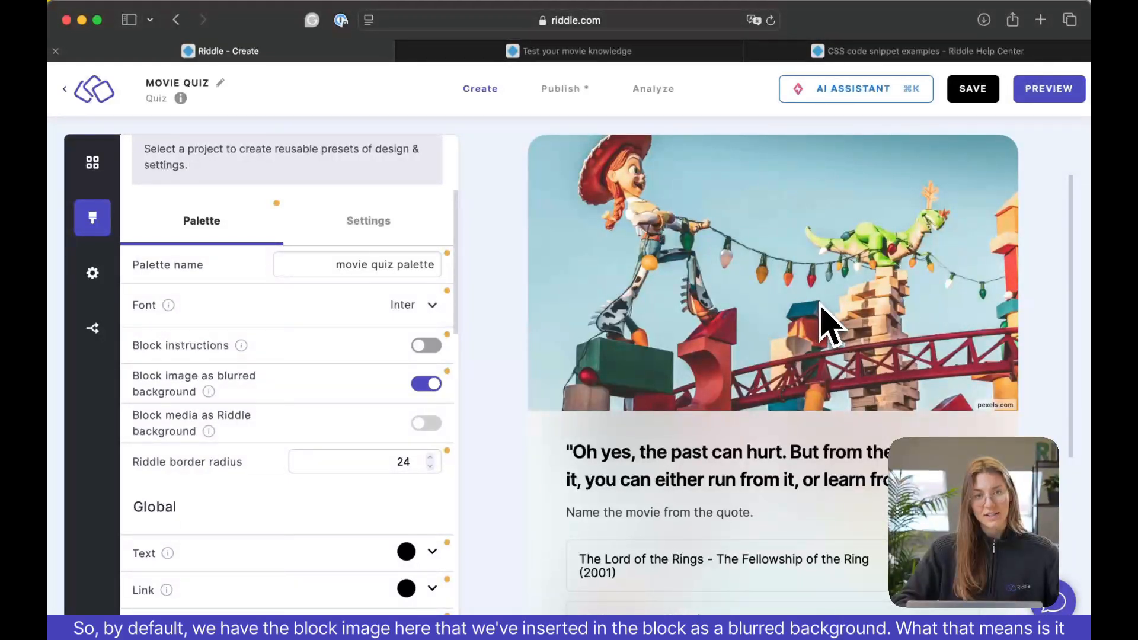
Check the blurred image colors behind the first question and turn off "Block image as blurred background".
scroll(826, 324, down, 5)
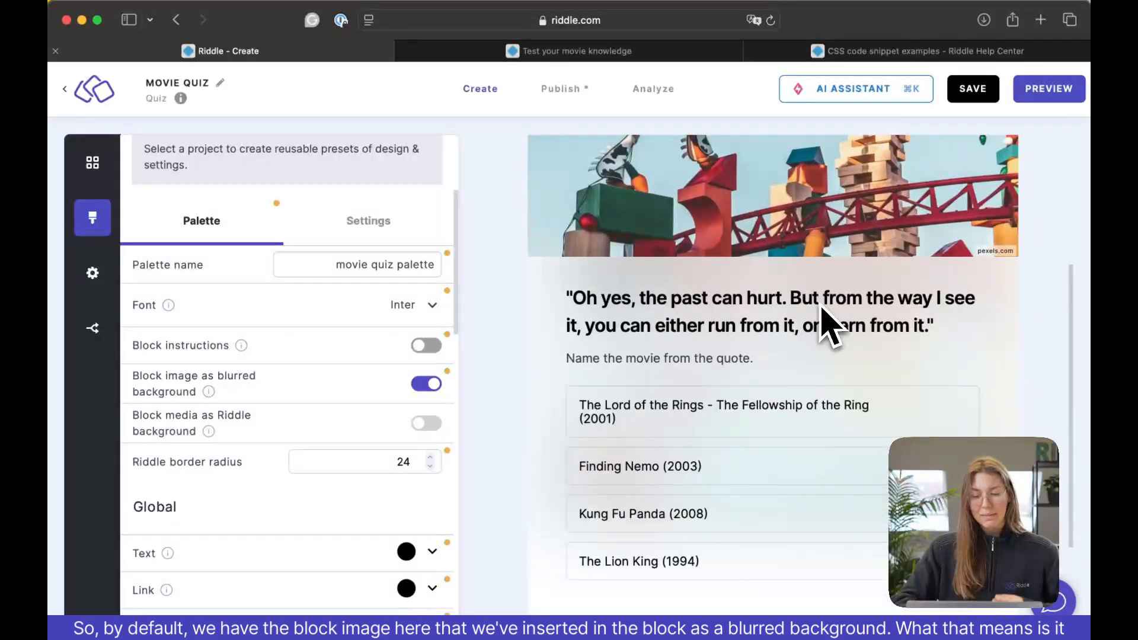
scroll(826, 325, up, 4)
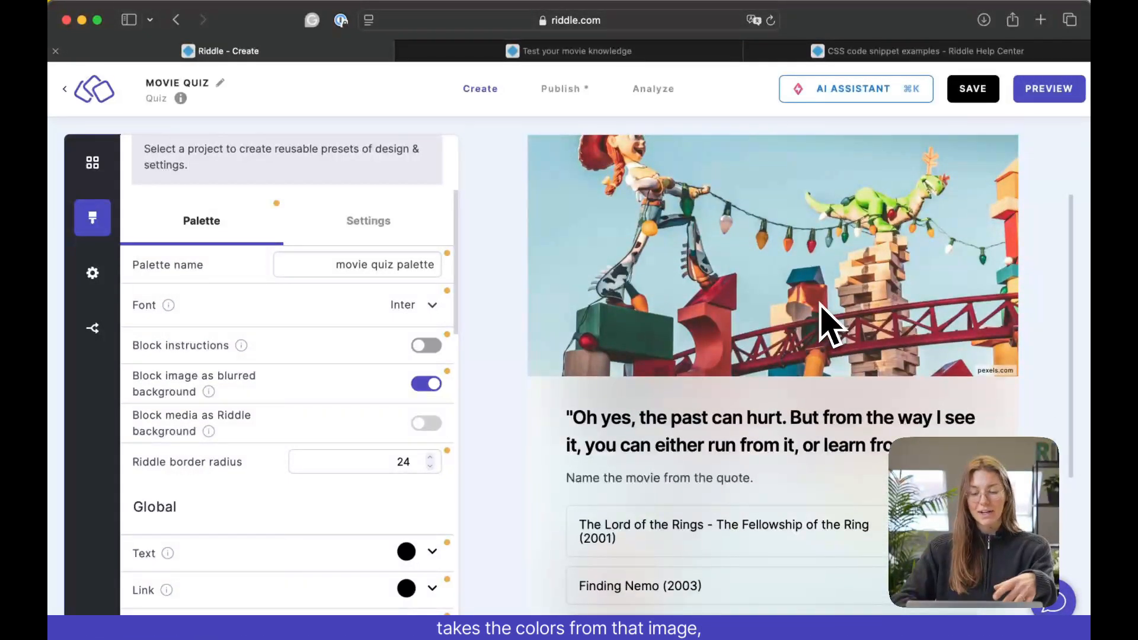
scroll(826, 324, down, 4)
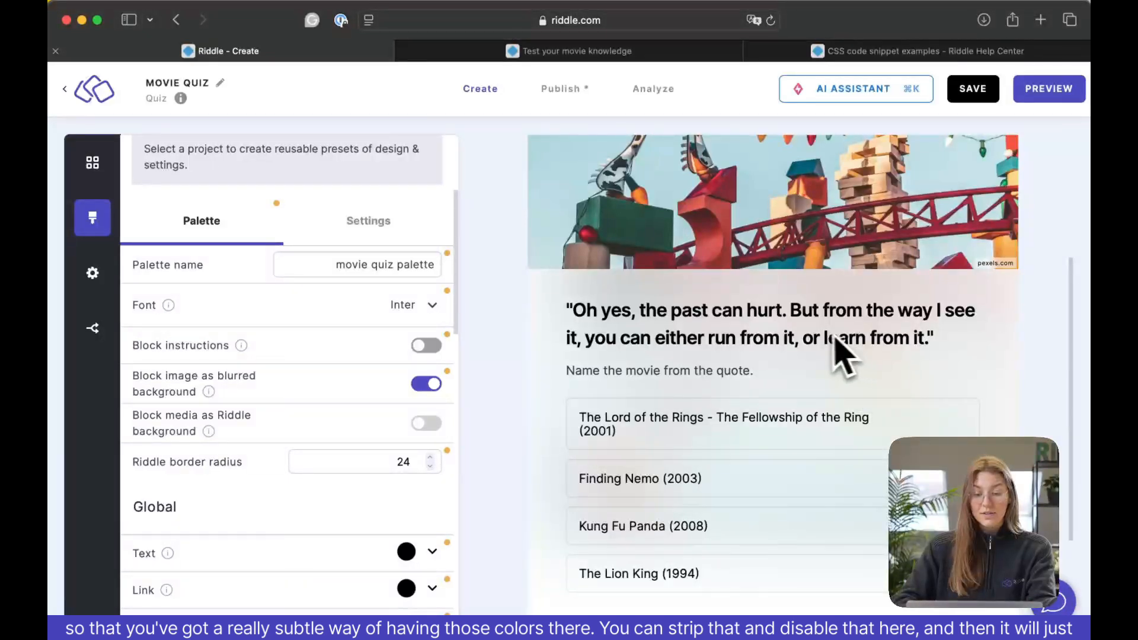
click(427, 388)
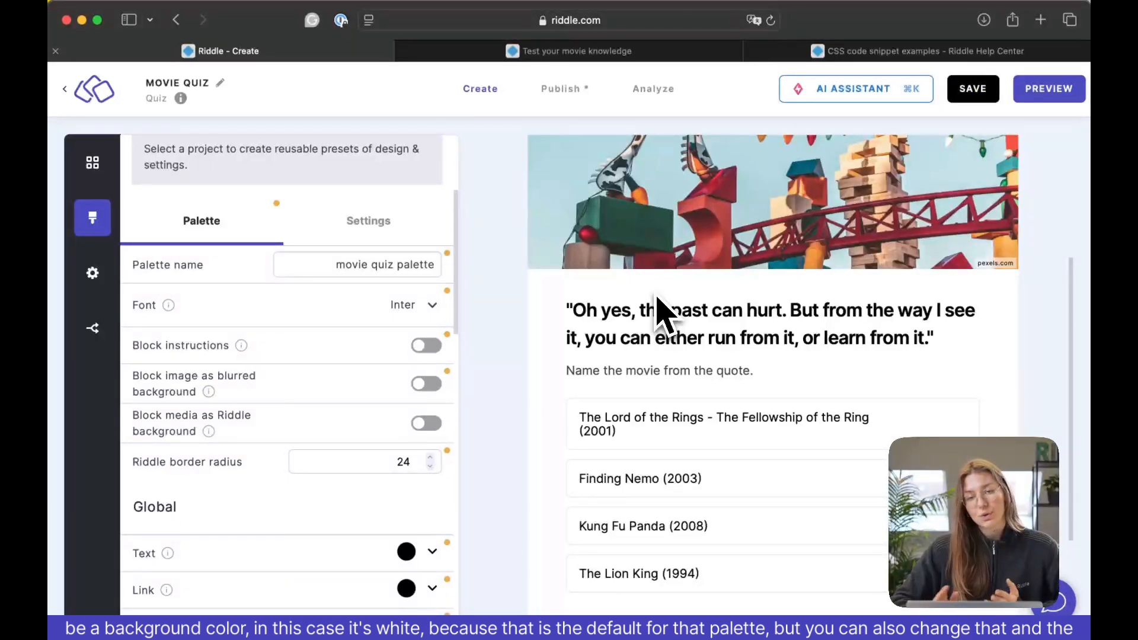
Turn on "Block media as Riddle background" for the movie quiz palette.
scroll(409, 391, down, 4)
scroll(381, 407, up, 6)
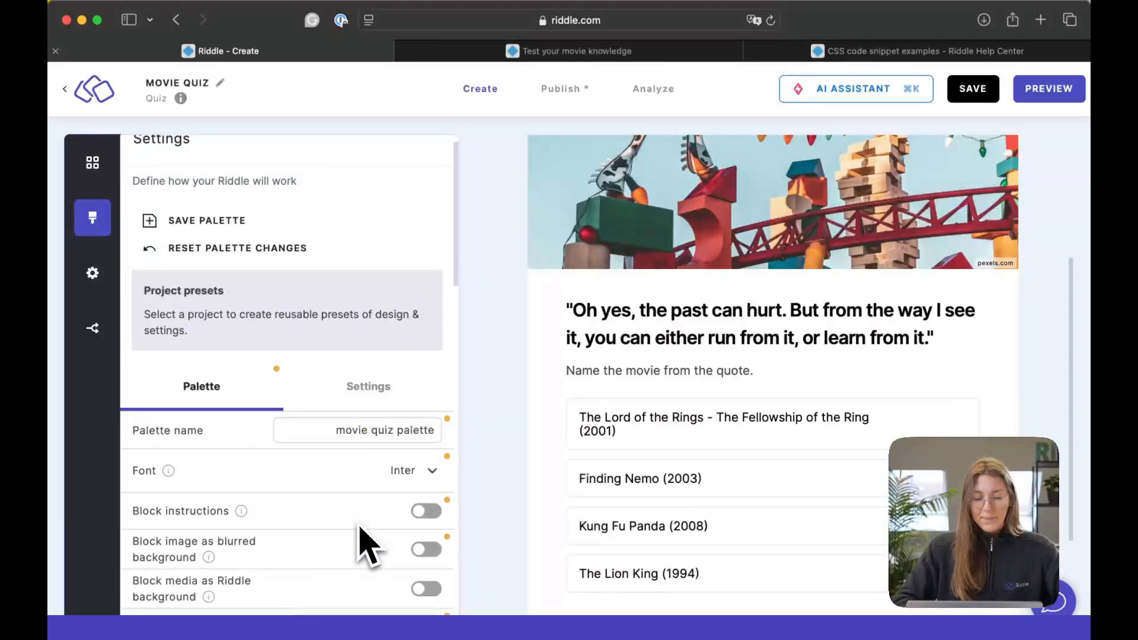
scroll(363, 542, down, 1)
scroll(365, 542, down, 4)
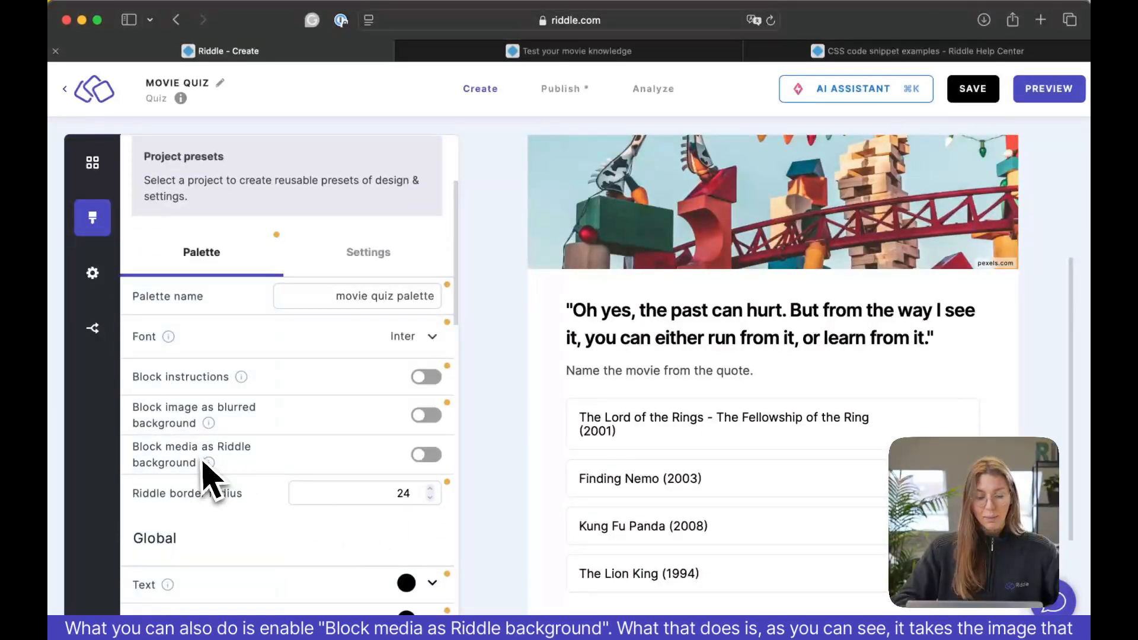
click(426, 460)
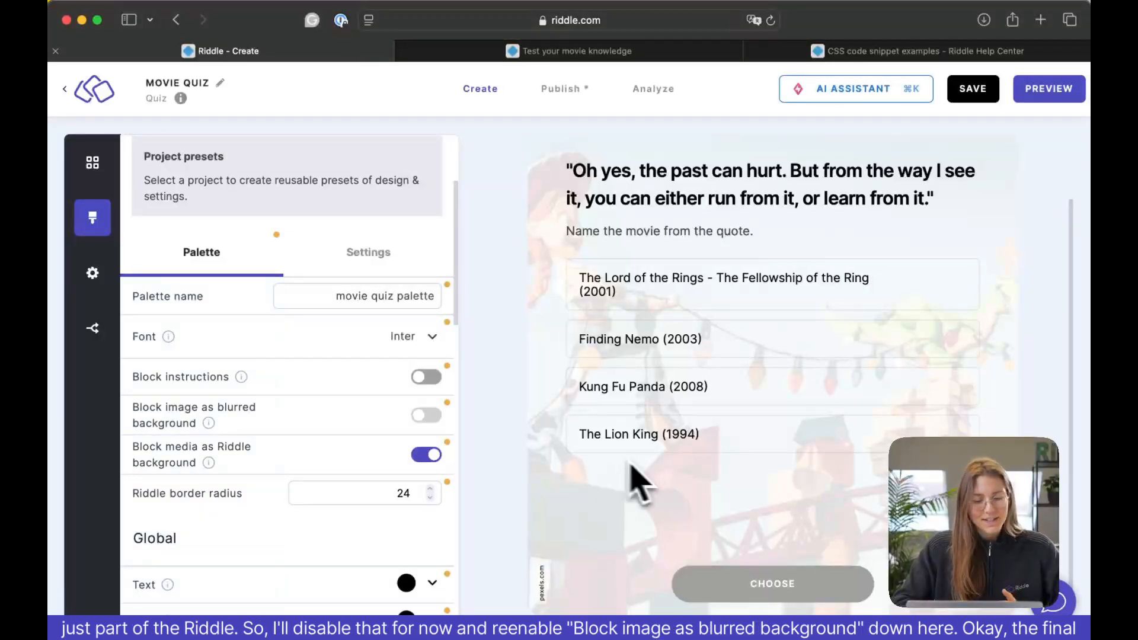
Turn off "Block media as Riddle background" and re-enable "Block image as blurred background".
click(430, 457)
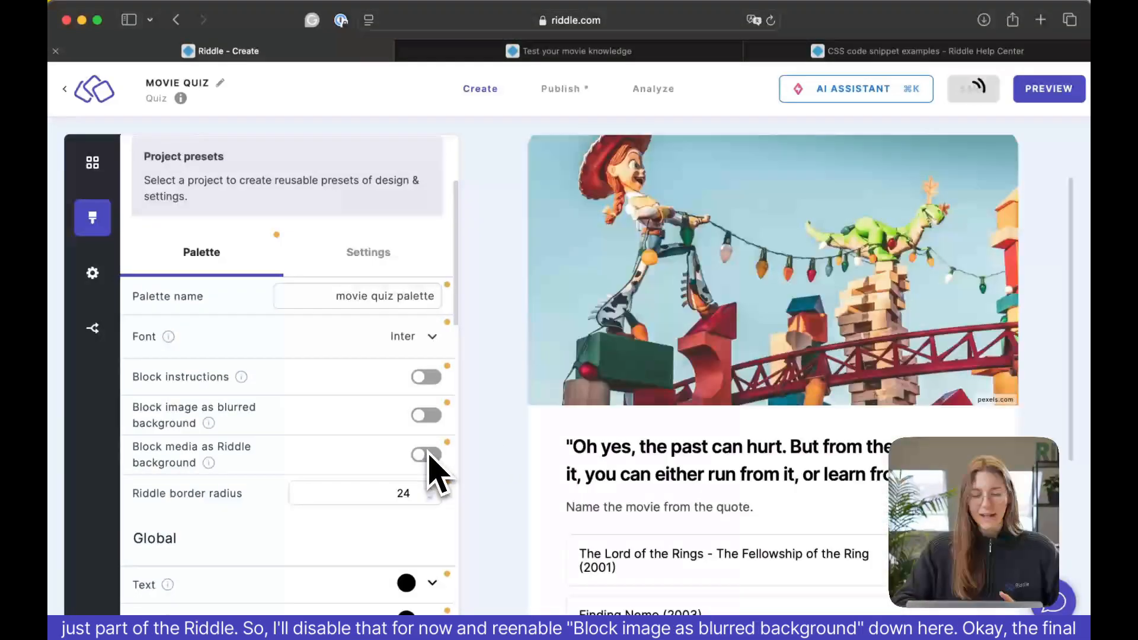
click(426, 416)
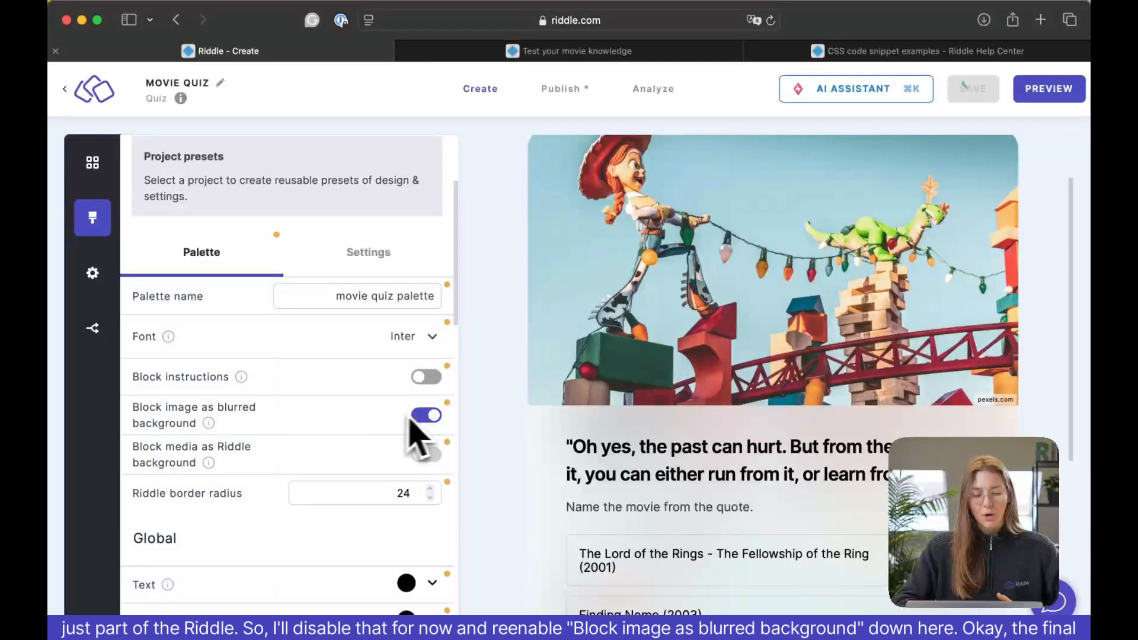
scroll(601, 540, down, 3)
scroll(604, 538, down, 1)
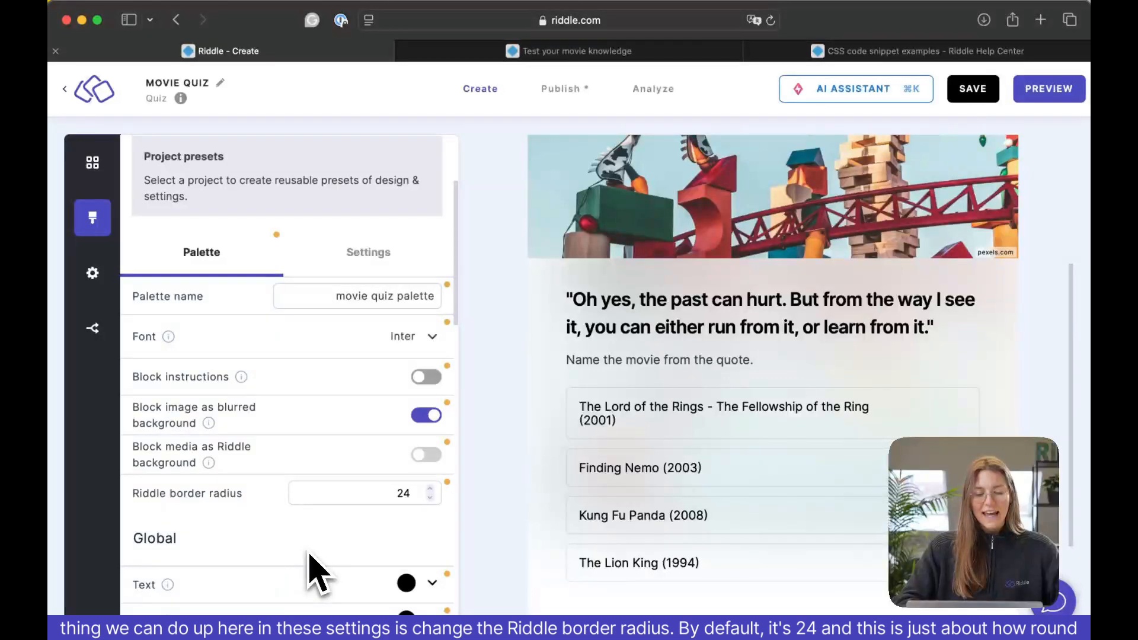
Try Riddle border radius values of 0 and 50, and set the radius back to 24.
scroll(515, 391, up, 2)
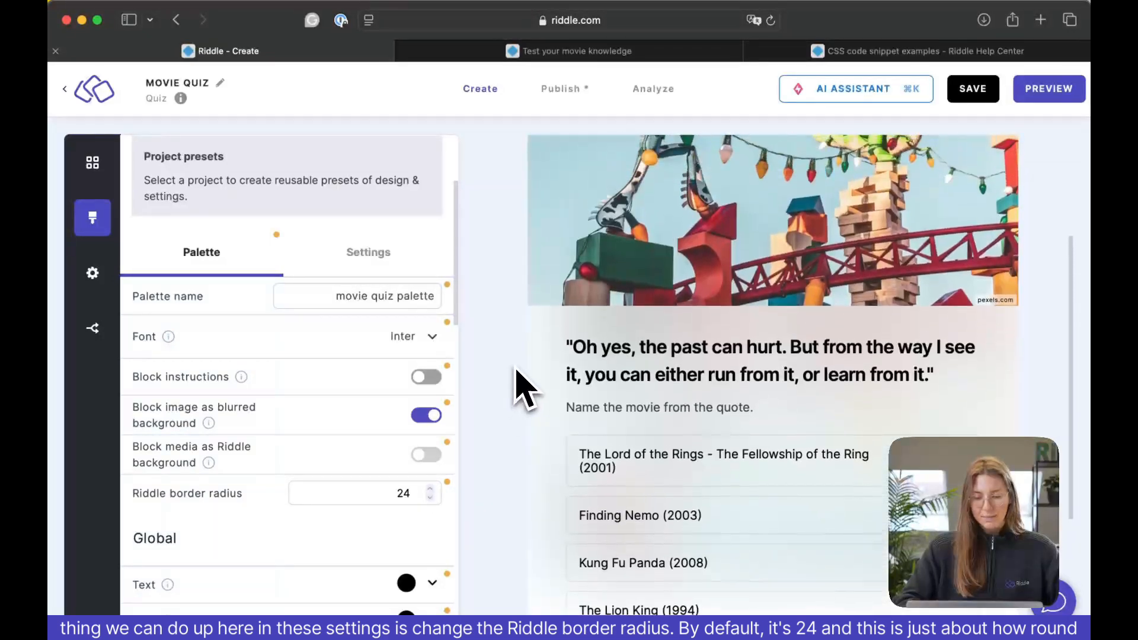
scroll(516, 392, up, 5)
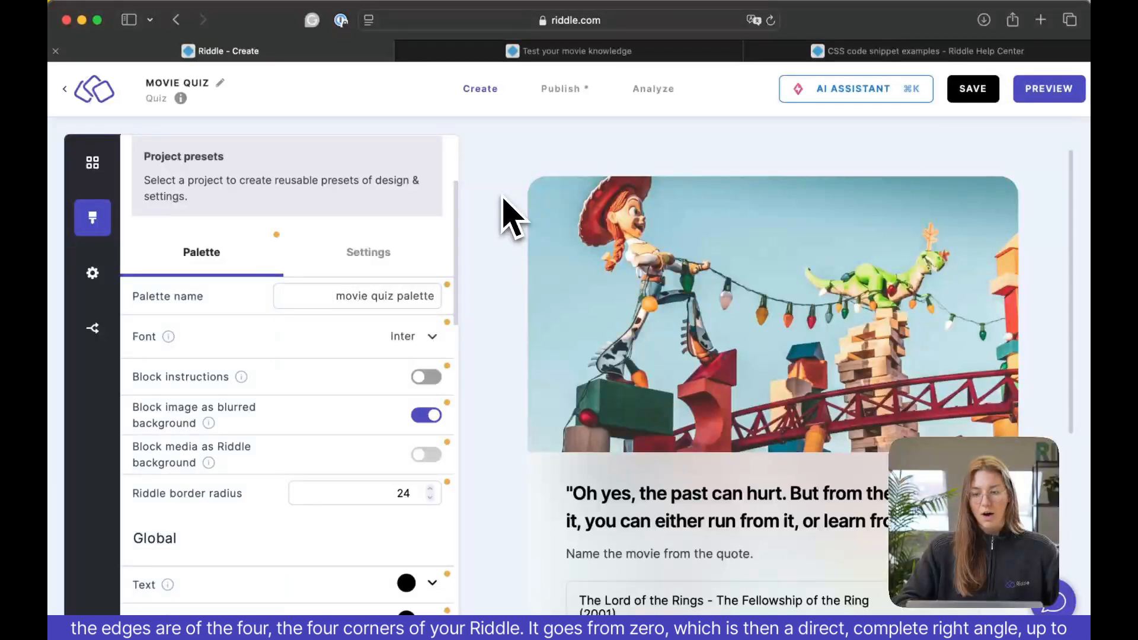
scroll(510, 216, down, 5)
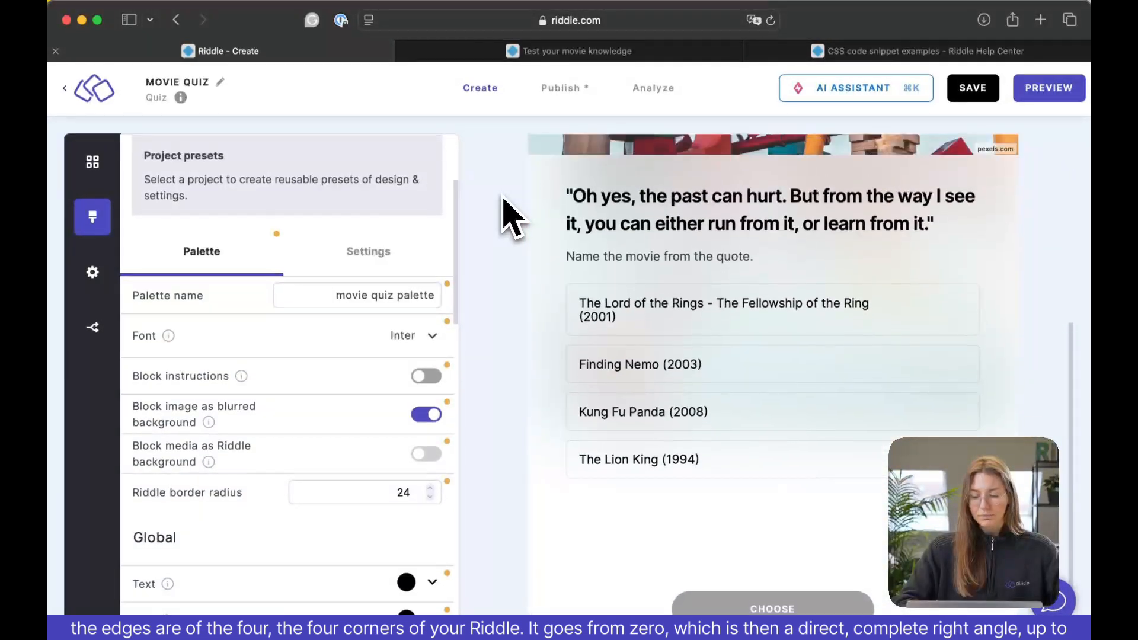
double_click(392, 499)
key(BackSpace)
text(0)
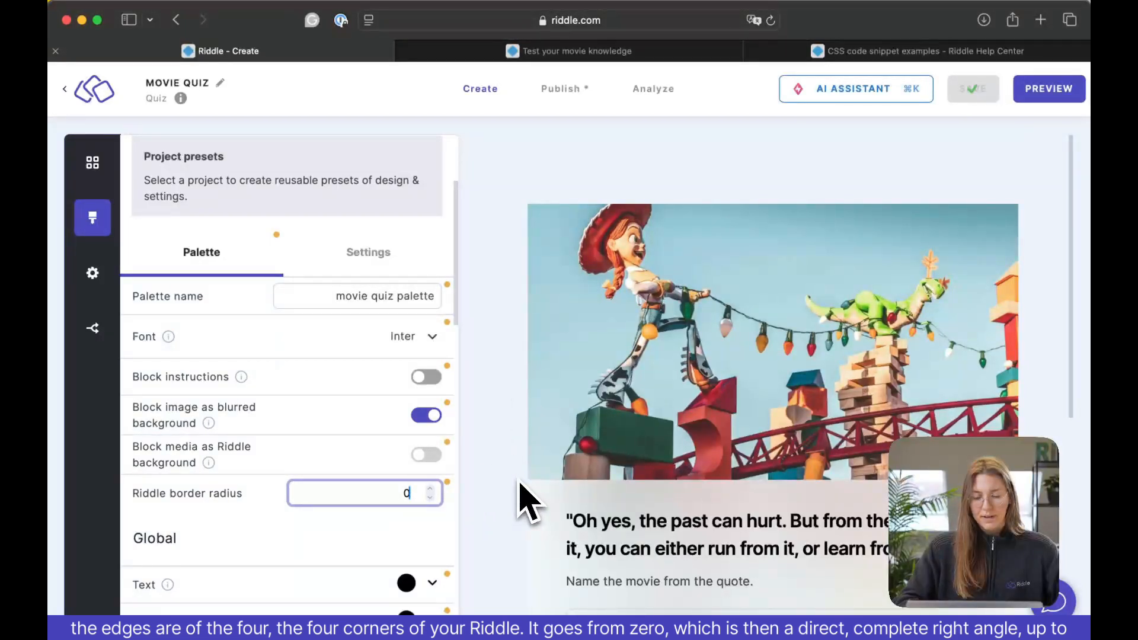
text(5)
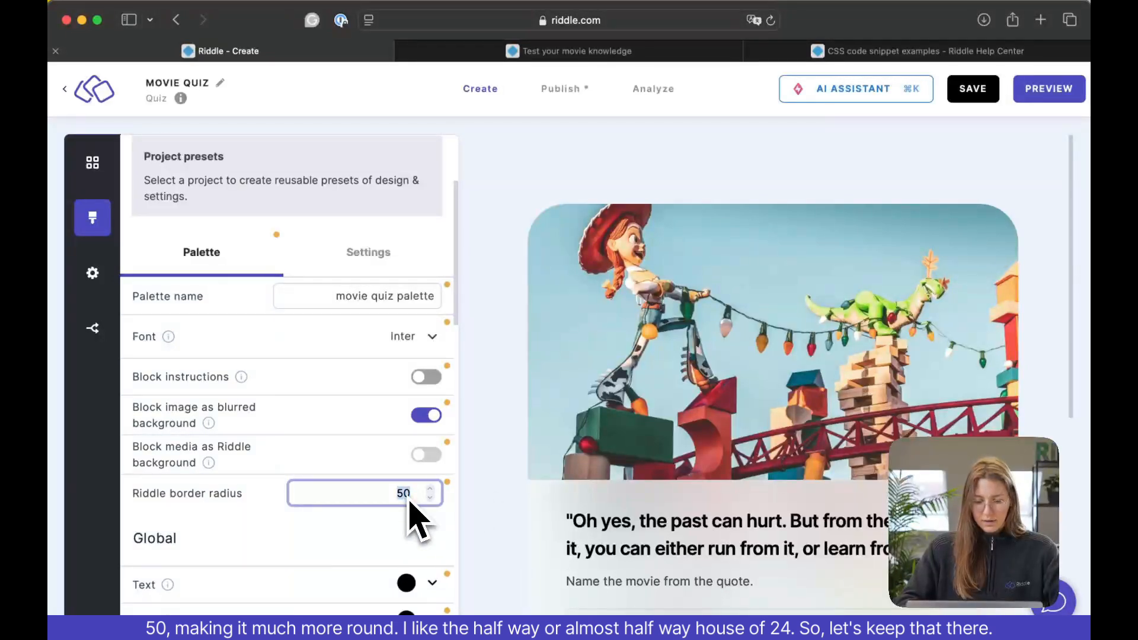
text(24)
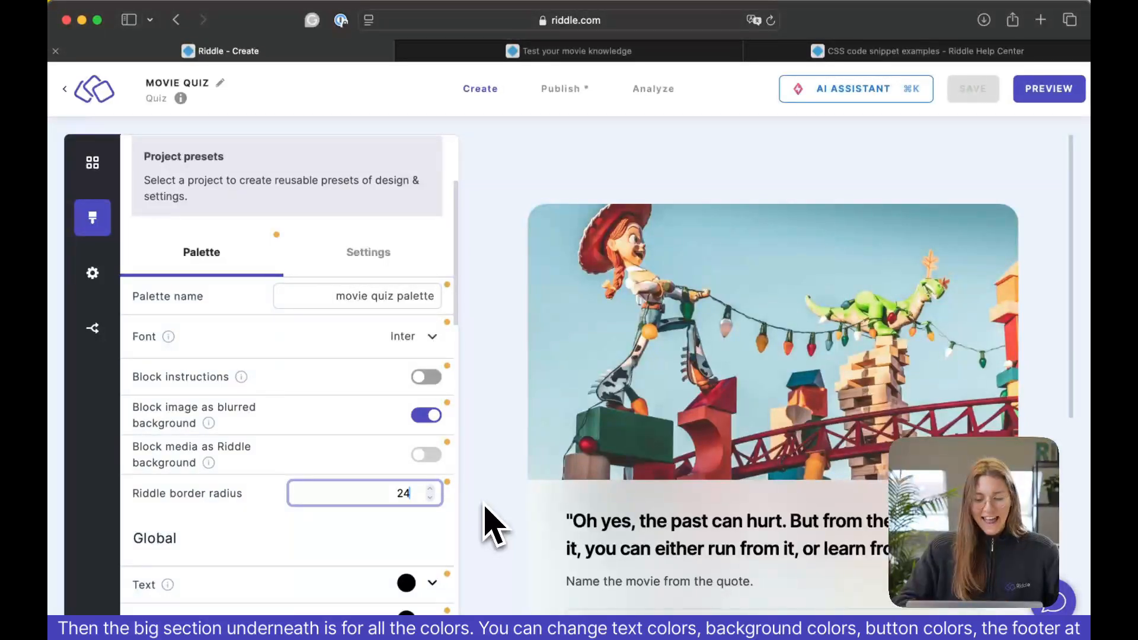
Examine the palette's Global, Answers, Buttons and Footer color settings and the answer options in the question preview.
scroll(394, 551, down, 5)
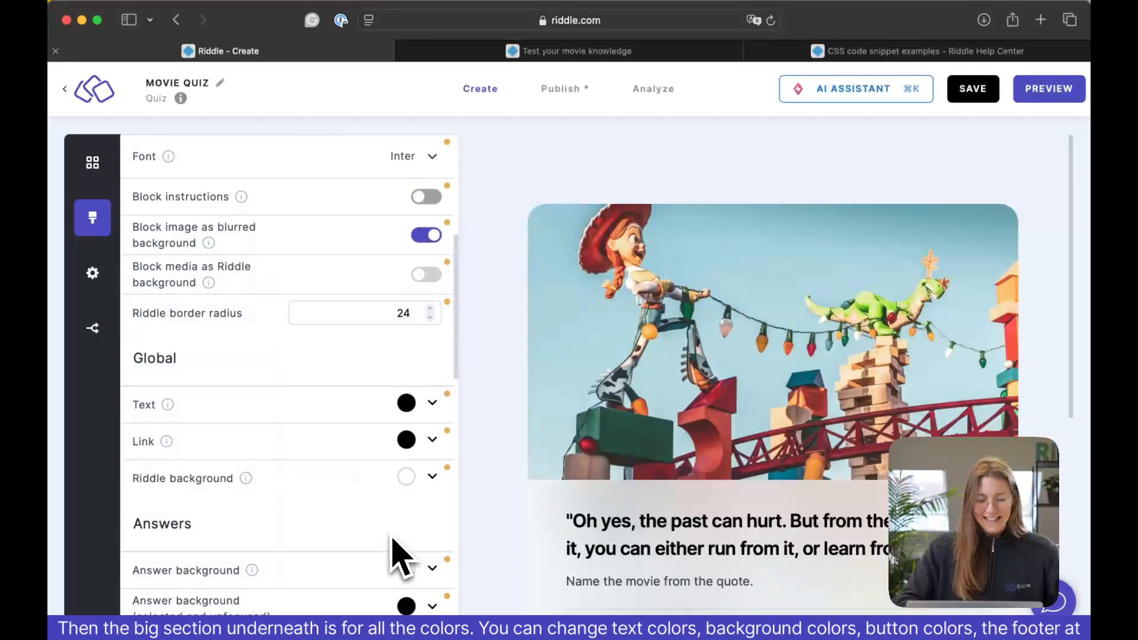
scroll(400, 554, down, 2)
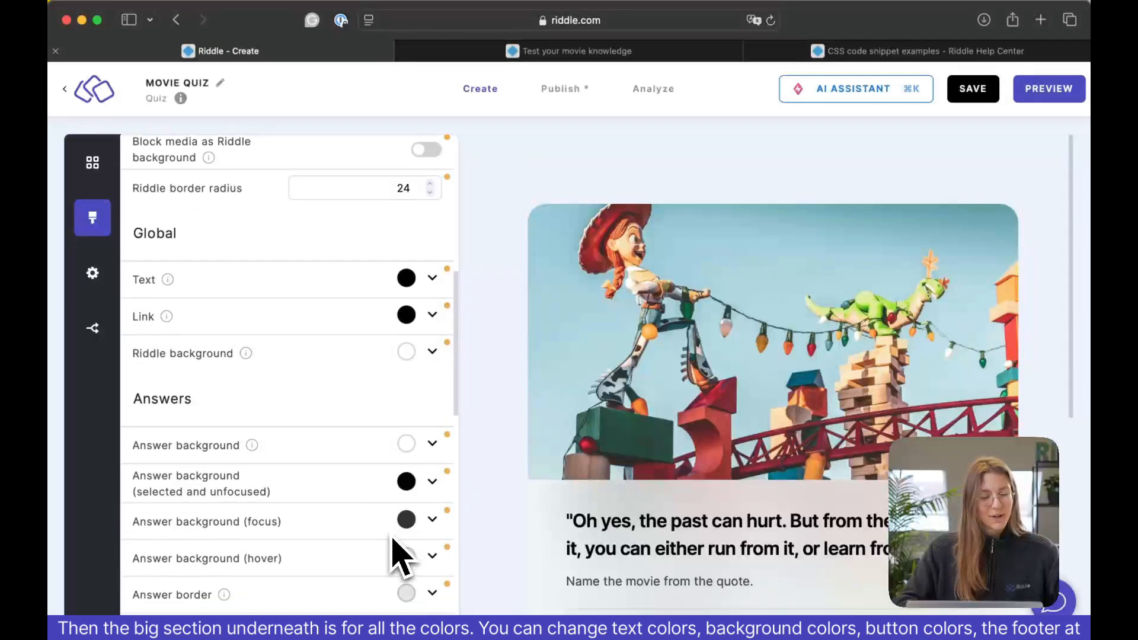
scroll(401, 557, down, 10)
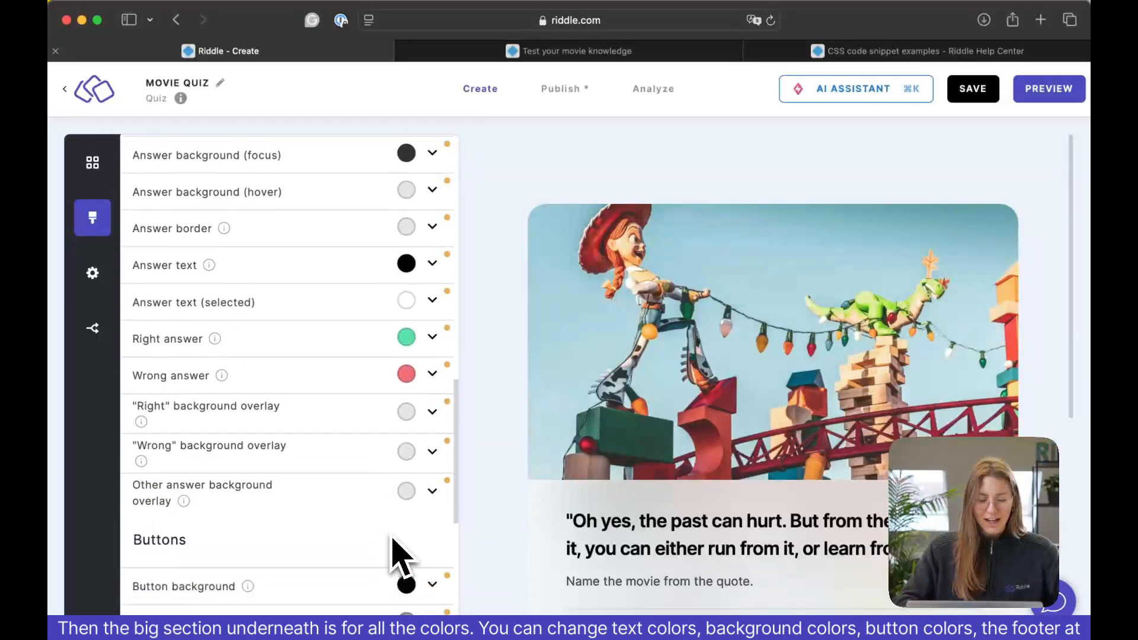
scroll(401, 557, down, 2)
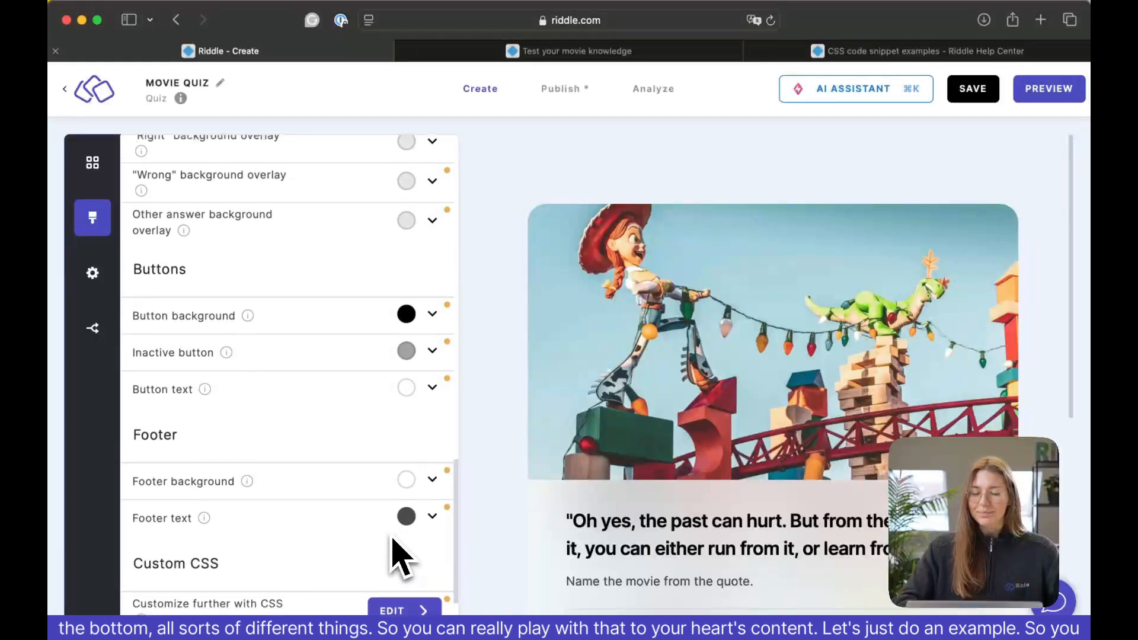
scroll(401, 557, up, 10)
scroll(401, 557, up, 3)
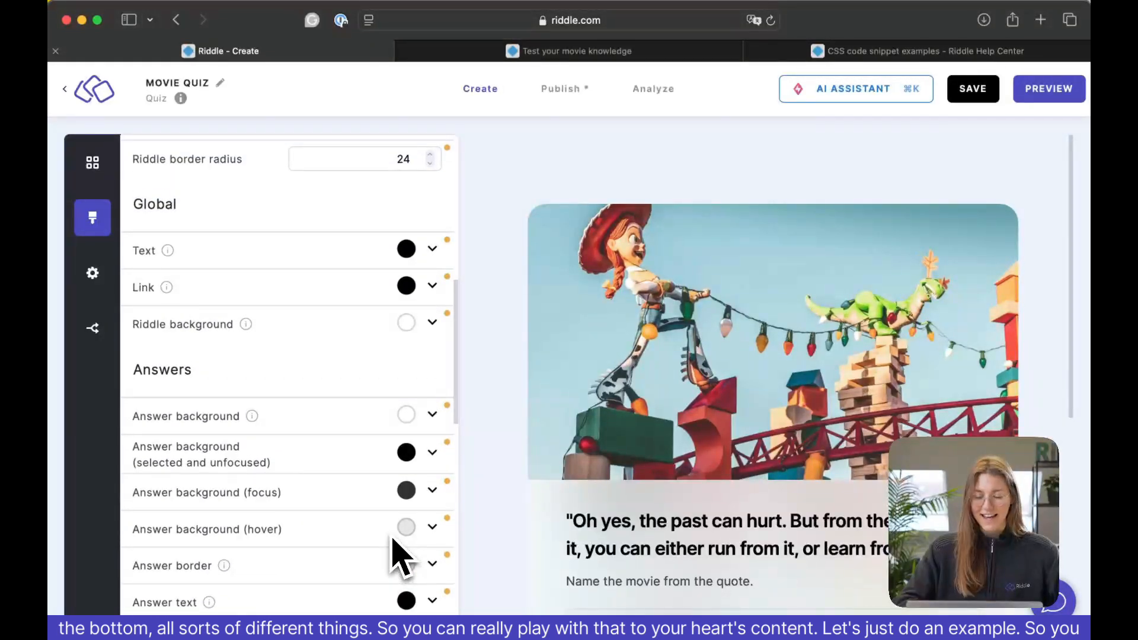
scroll(646, 583, down, 5)
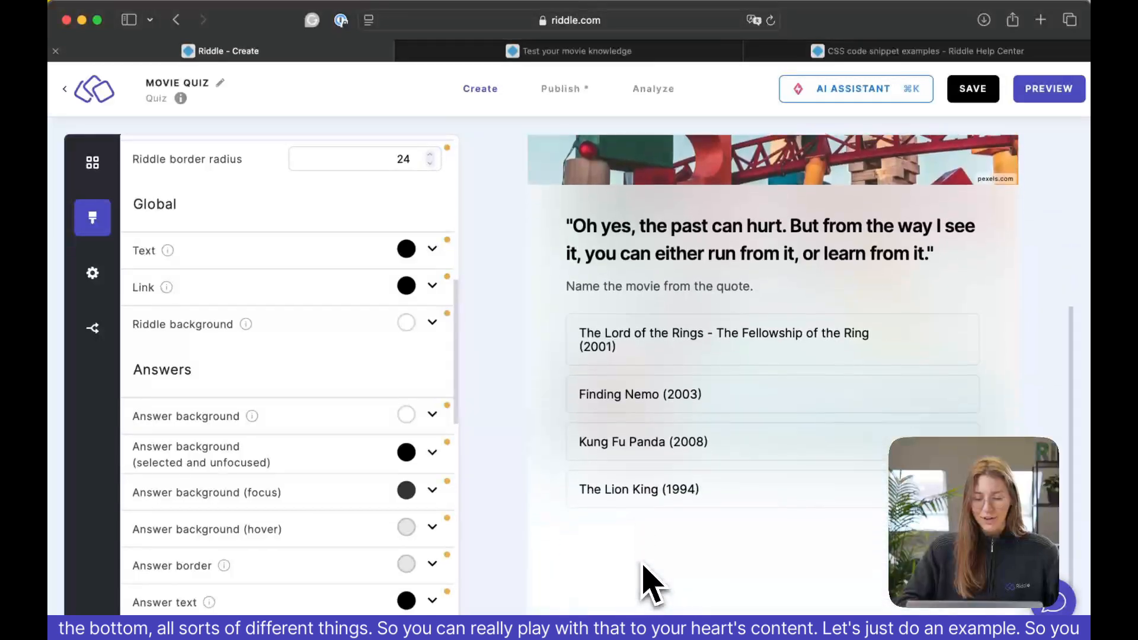
scroll(650, 583, down, 1)
scroll(650, 583, up, 2)
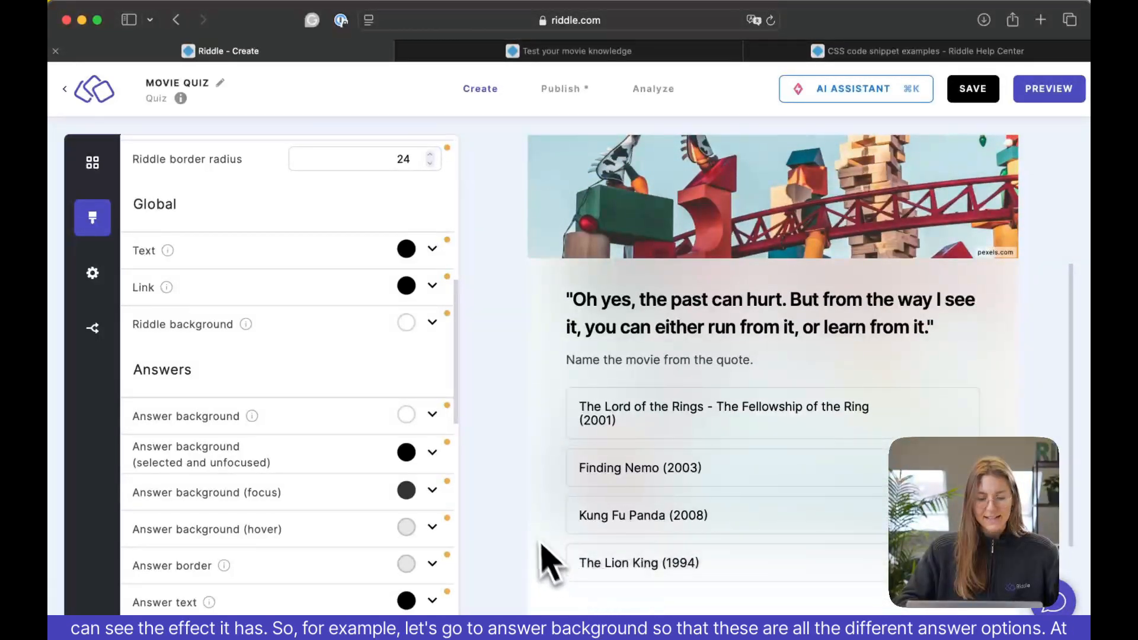
Open the Answer background color for editing and look through the palette's list of global colors.
scroll(400, 384, down, 1)
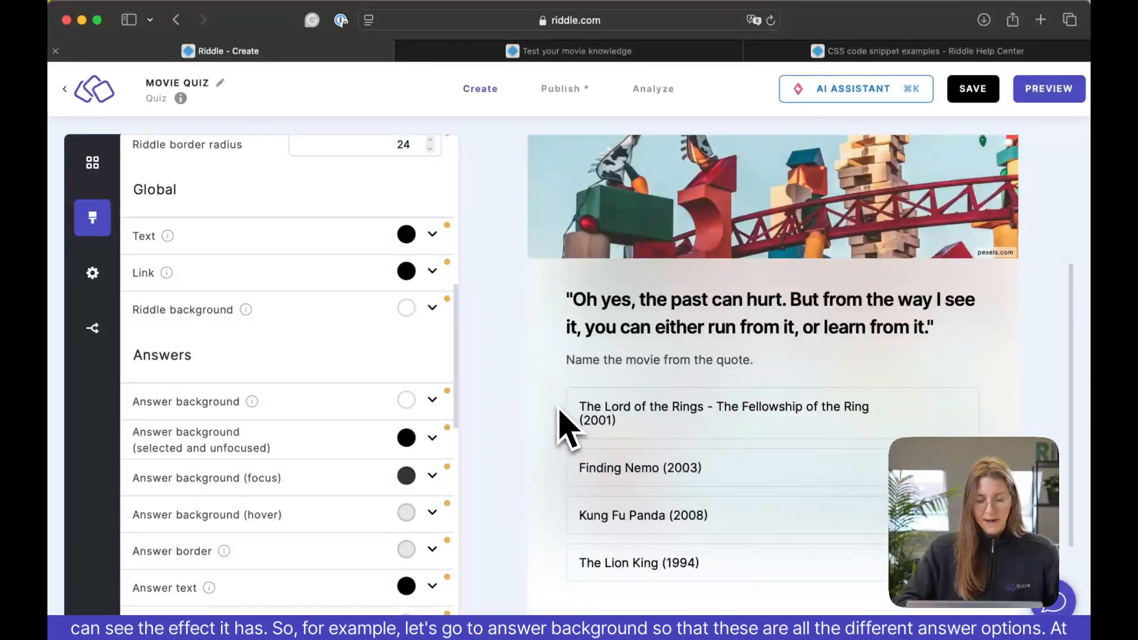
click(435, 402)
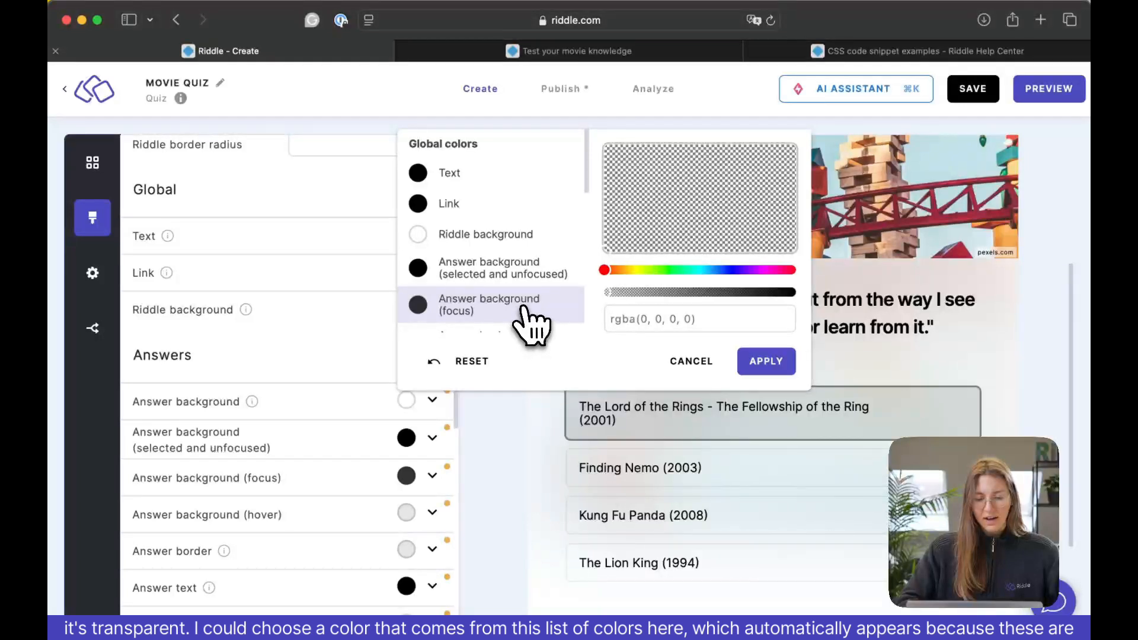
scroll(524, 287, down, 5)
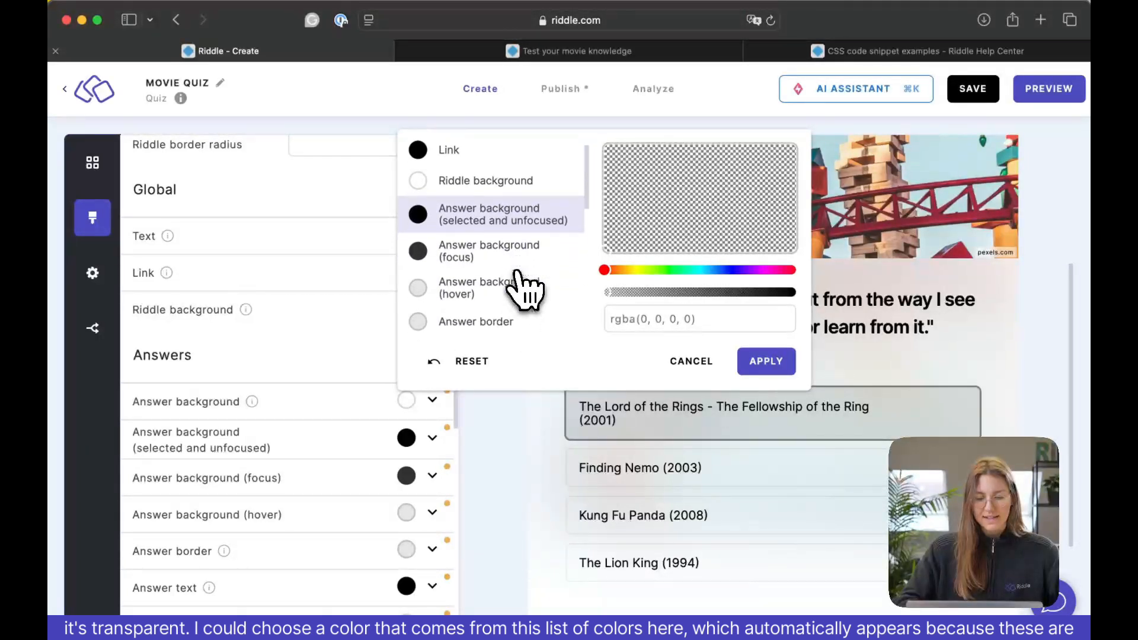
scroll(524, 287, down, 5)
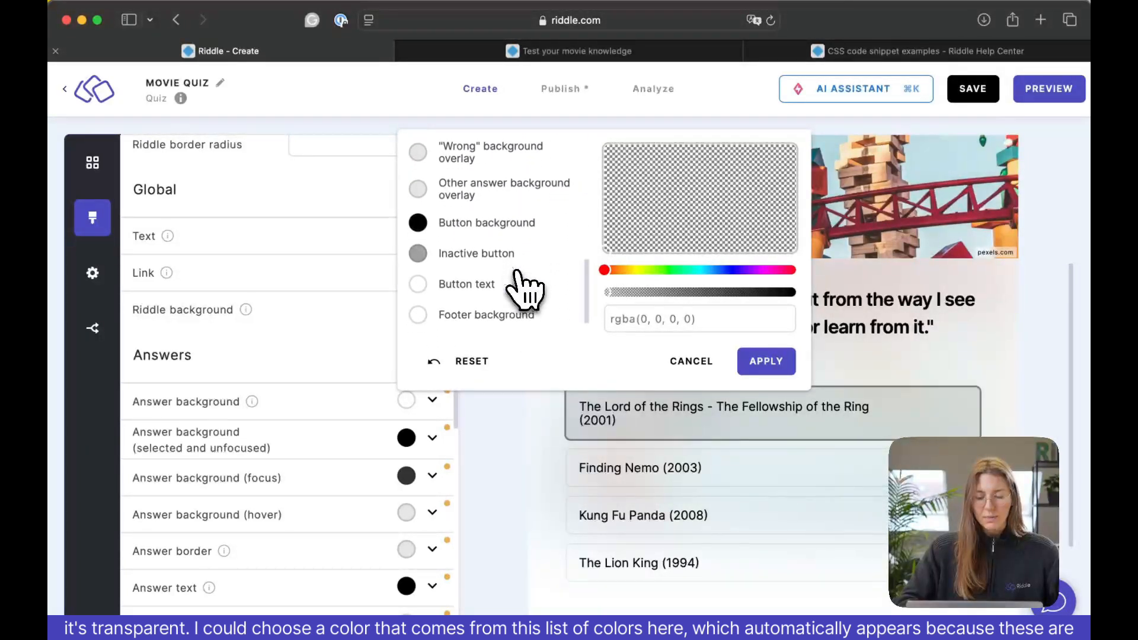
scroll(524, 288, up, 3)
scroll(524, 287, up, 5)
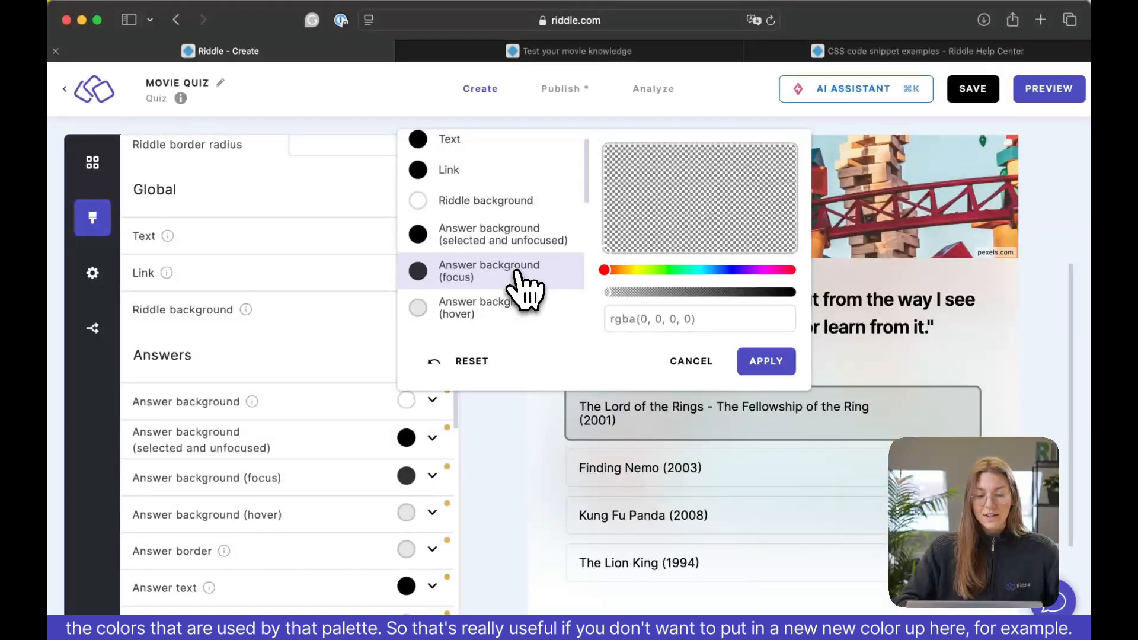
scroll(524, 287, up, 2)
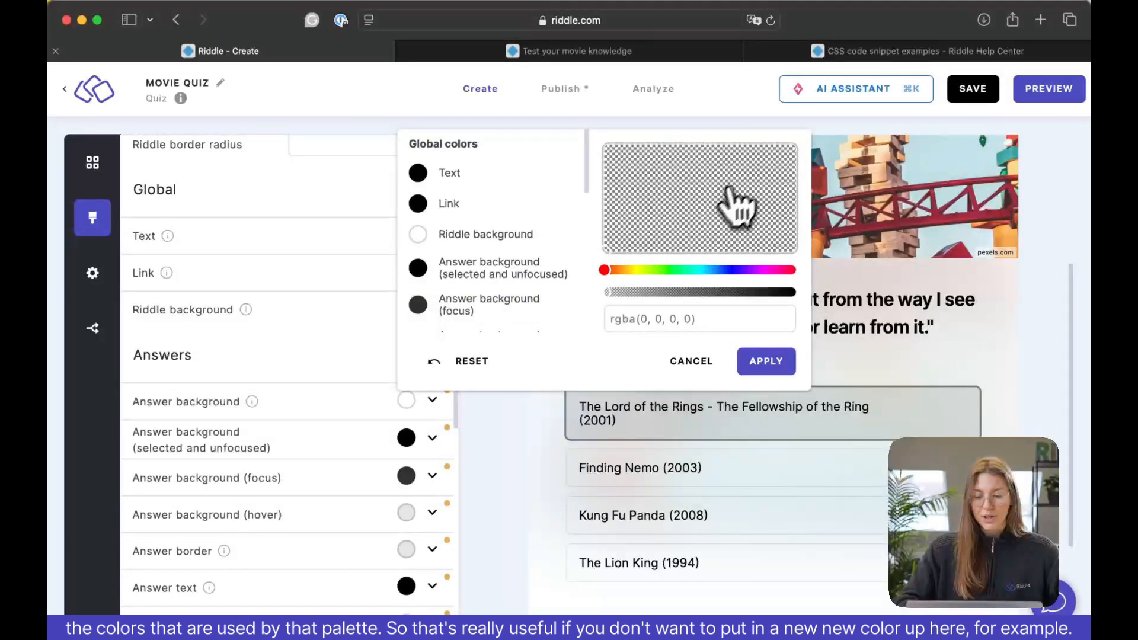
Try a fully opaque custom greyish blue, rgba(115, 123, 163, 1), for the answer background.
click(702, 191)
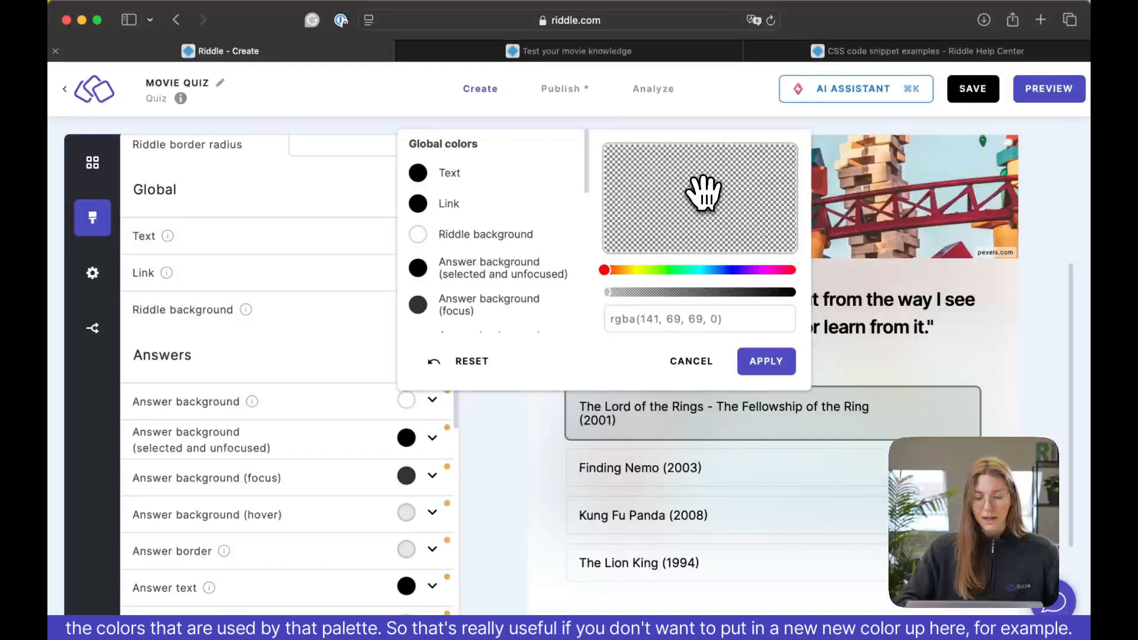
click(744, 214)
drag(613, 292, 797, 294)
click(660, 183)
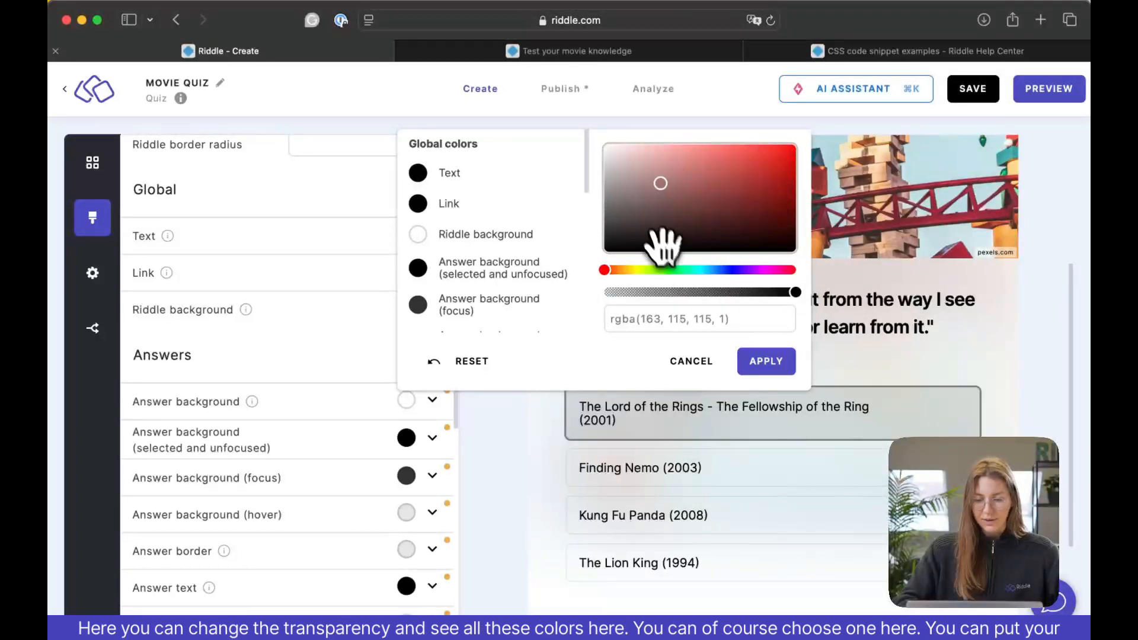
click(686, 270)
drag(690, 271, 727, 271)
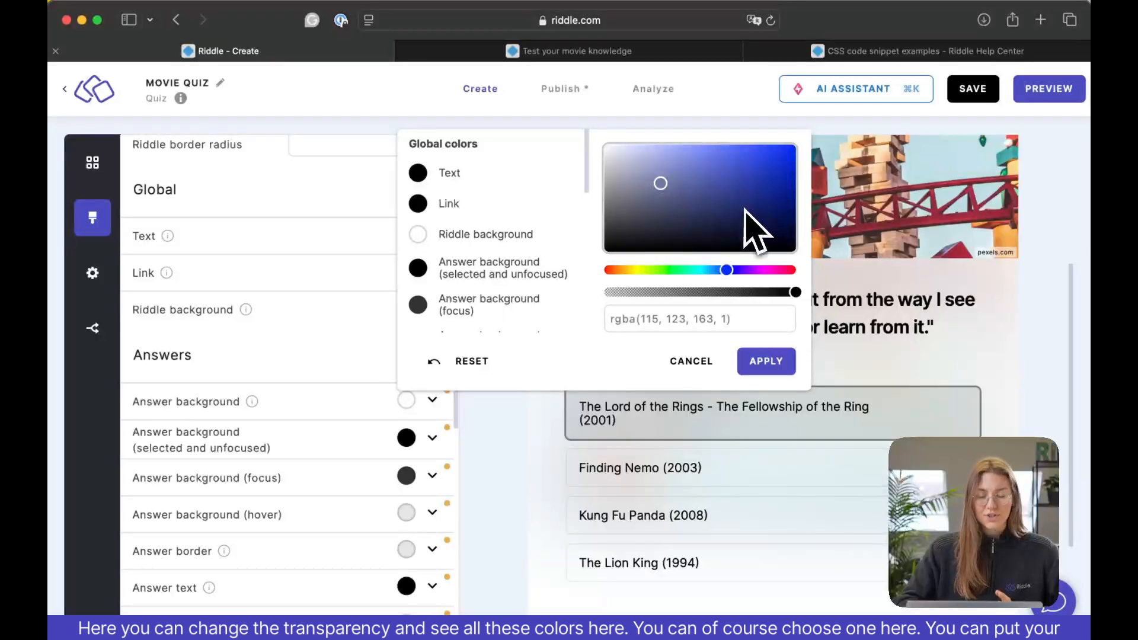
Try the palette's green Right answer color, #59E1AB, as the answer background and check the answers in the preview.
drag(741, 320, 604, 320)
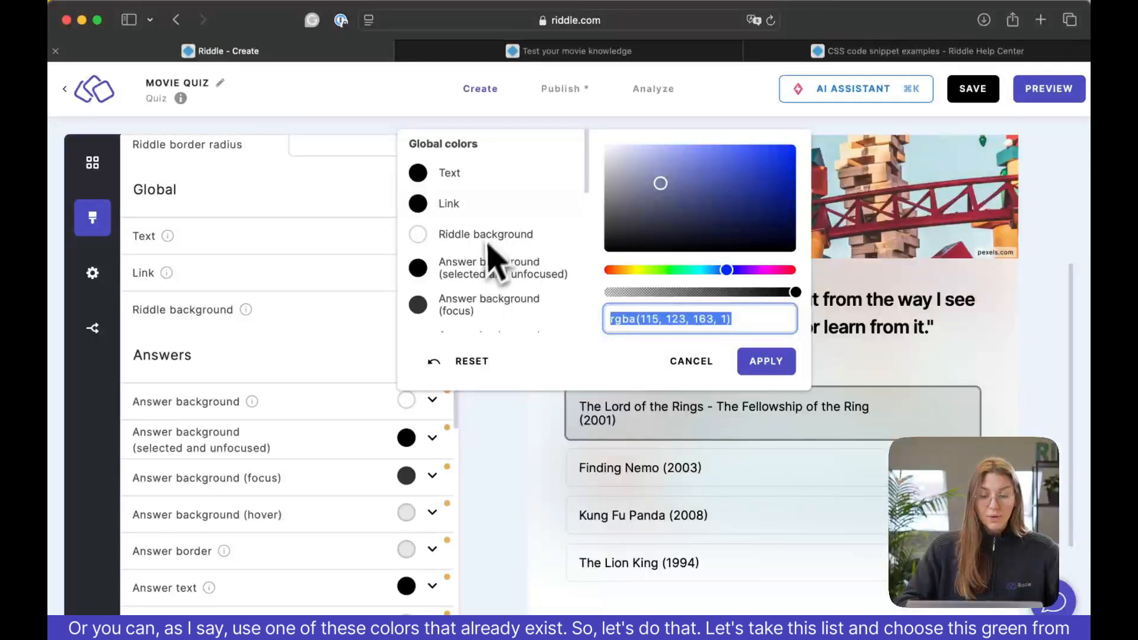
key(BackSpace)
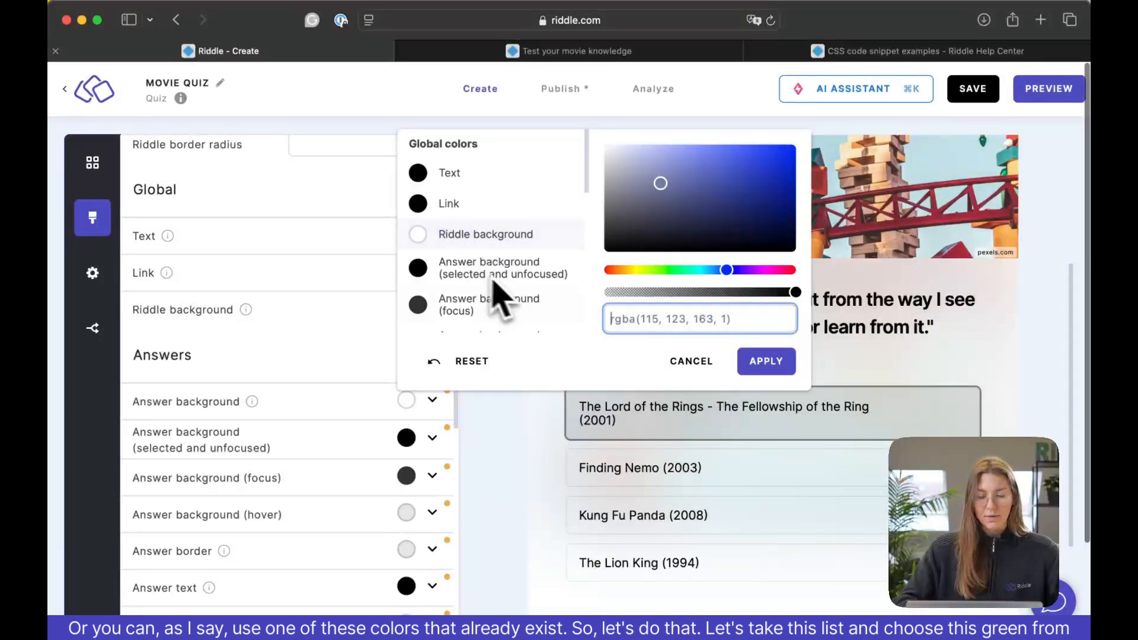
scroll(586, 205, down, 3)
scroll(590, 213, down, 3)
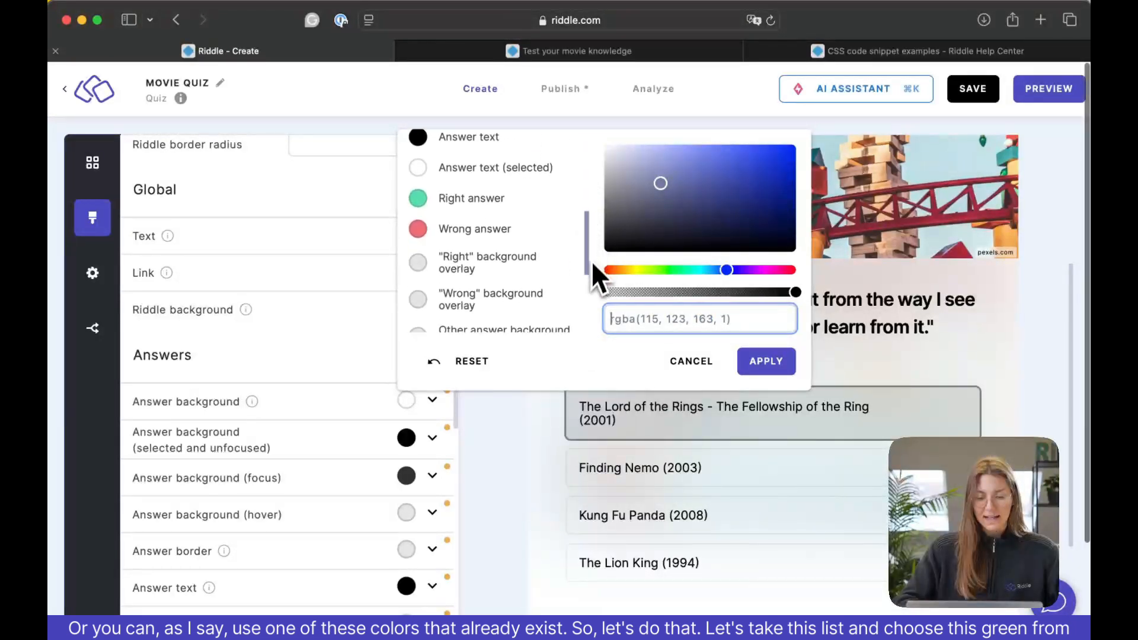
click(492, 189)
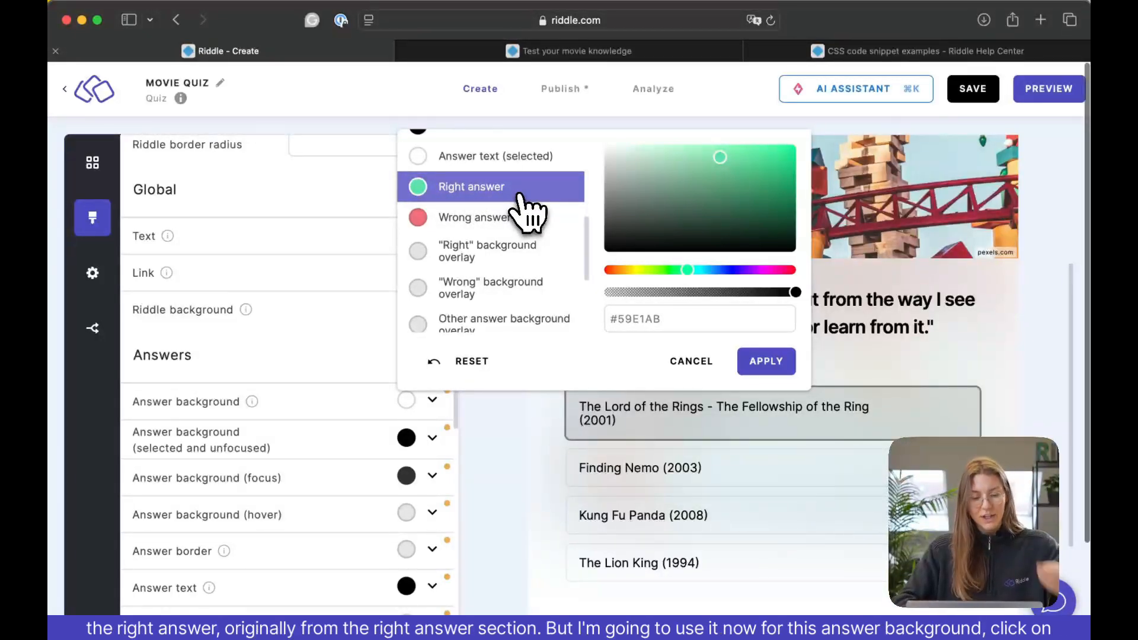
click(782, 362)
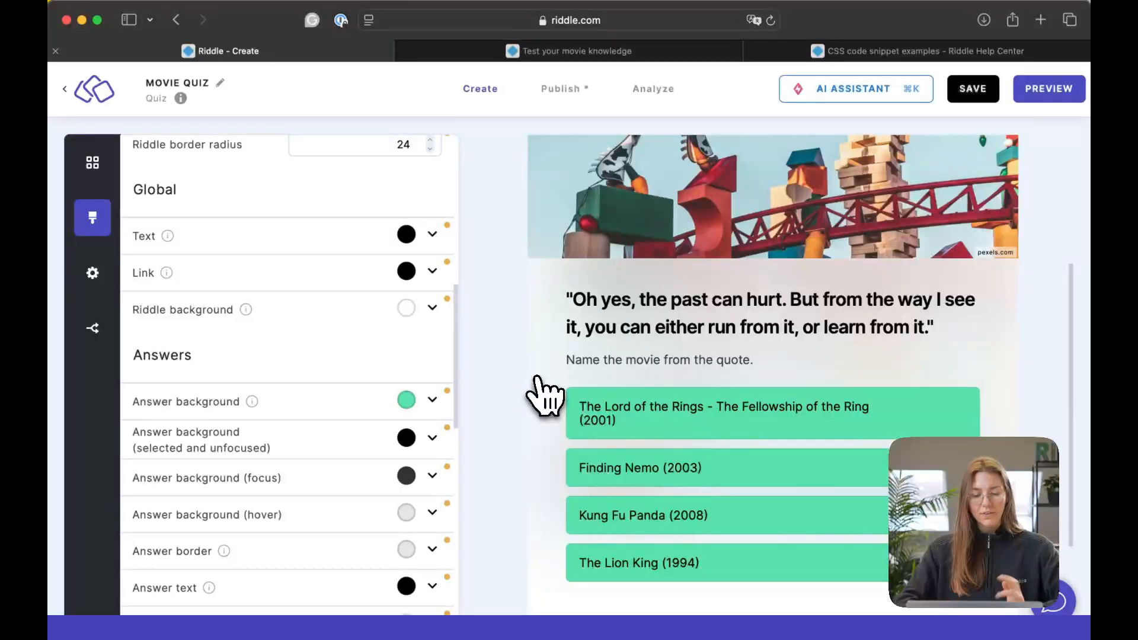
scroll(538, 380, down, 5)
scroll(538, 380, up, 4)
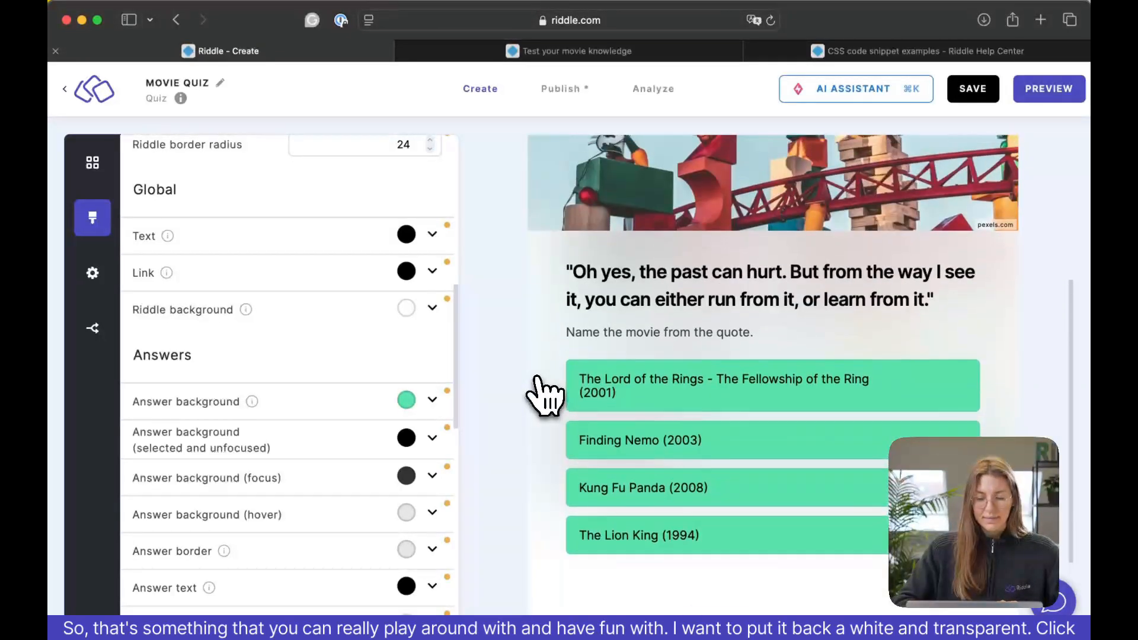
Set the answer background to the white Riddle background color, made almost fully transparent as #FFFFFF08.
click(432, 399)
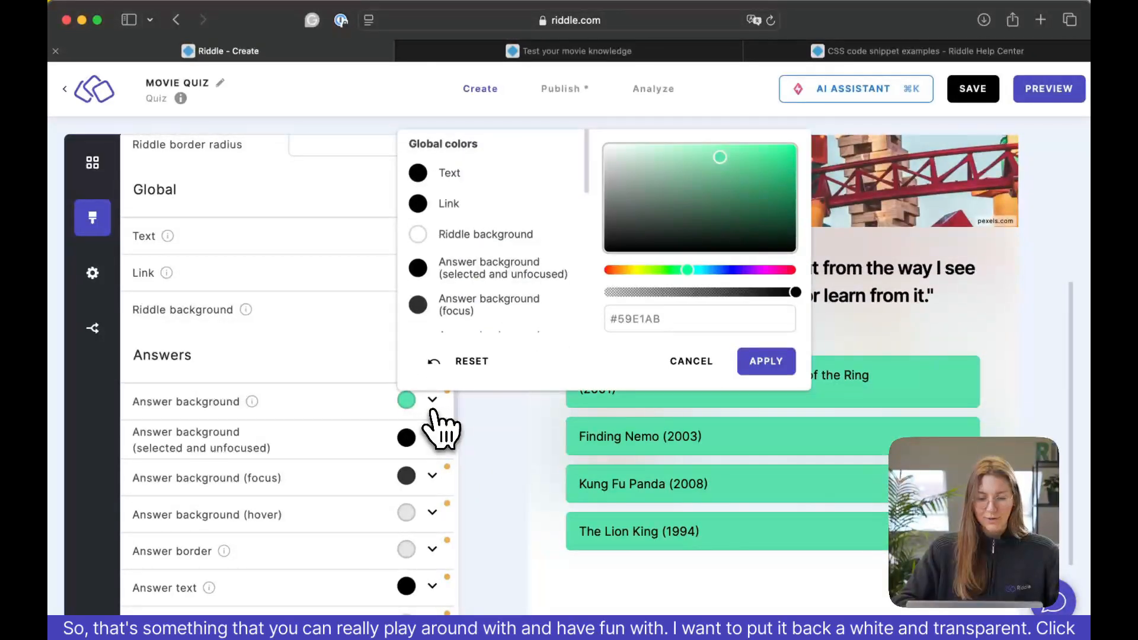
click(507, 243)
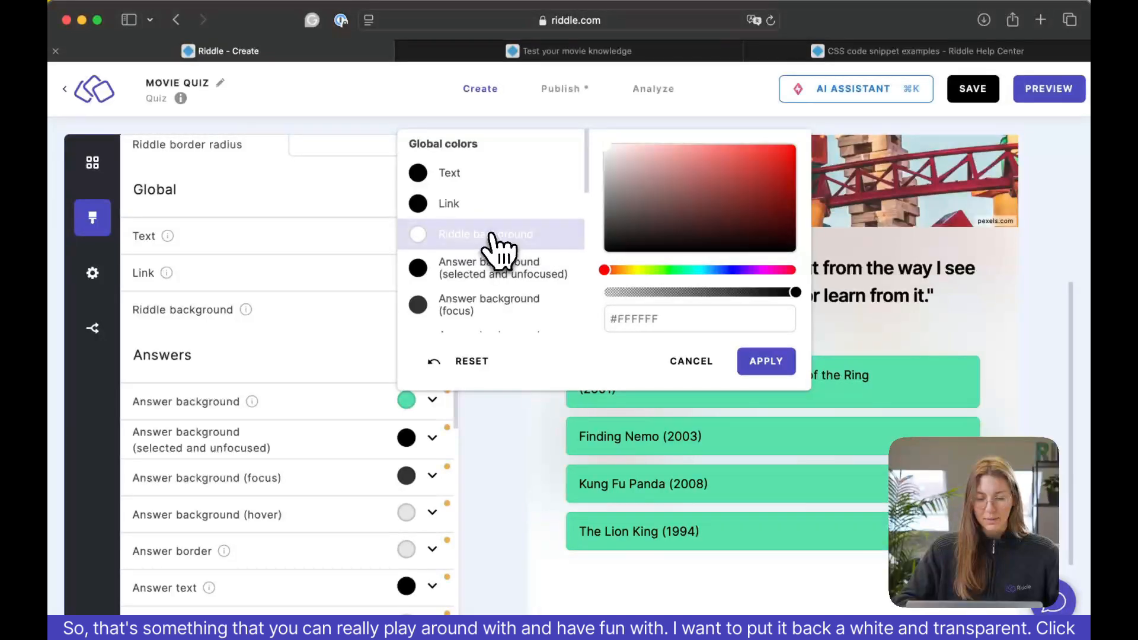
drag(794, 292, 613, 291)
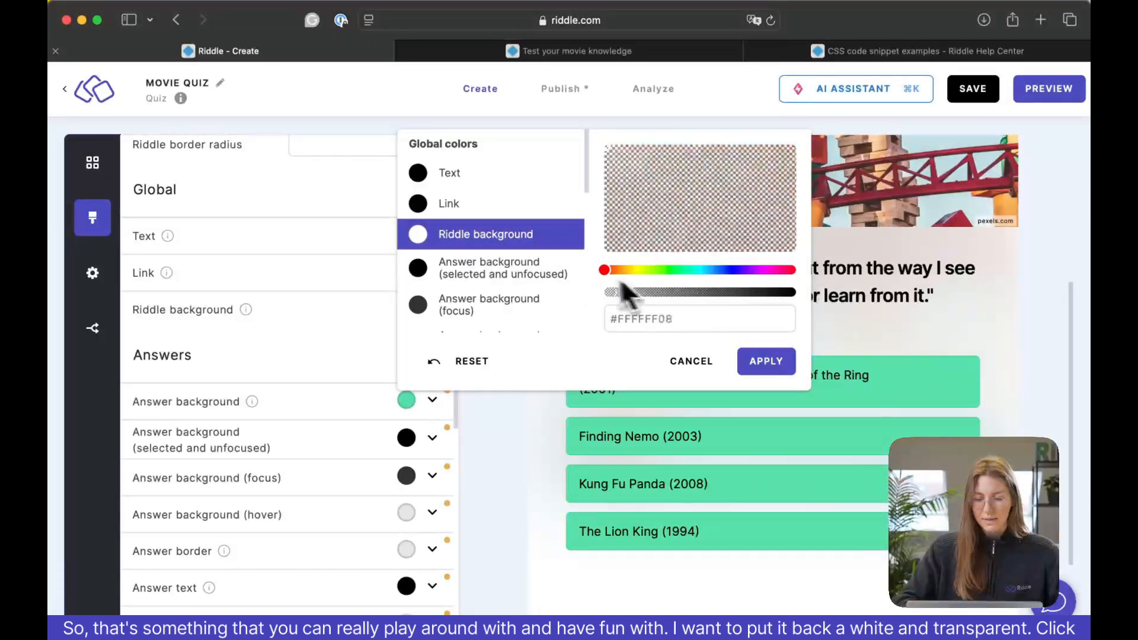
click(761, 369)
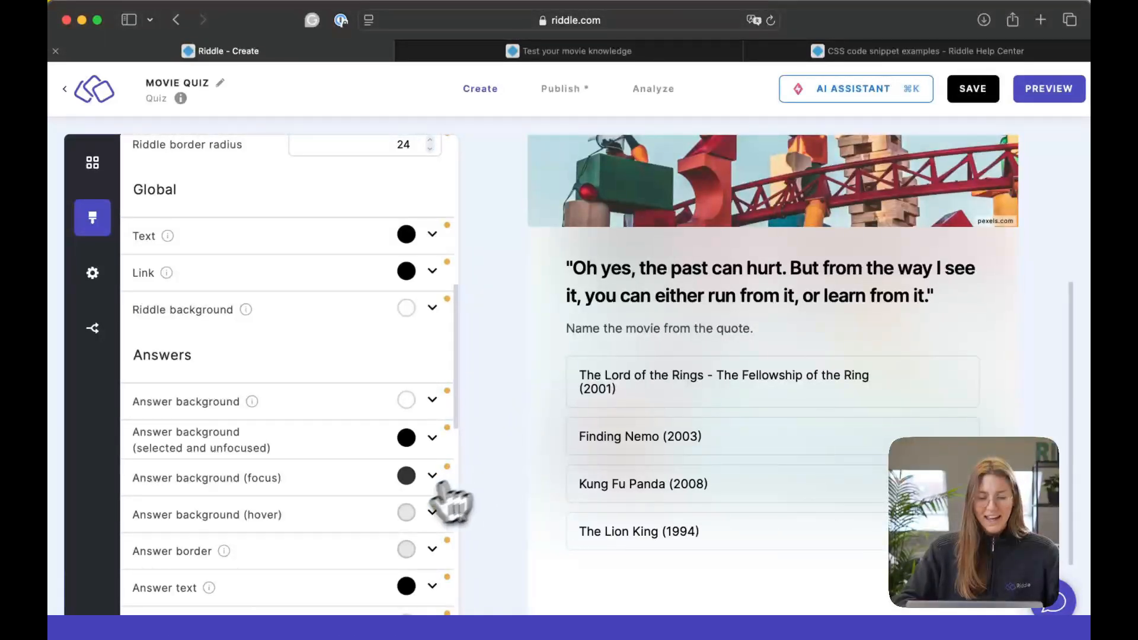
Open the palette's custom CSS for editing.
scroll(415, 509, down, 2)
scroll(415, 509, down, 15)
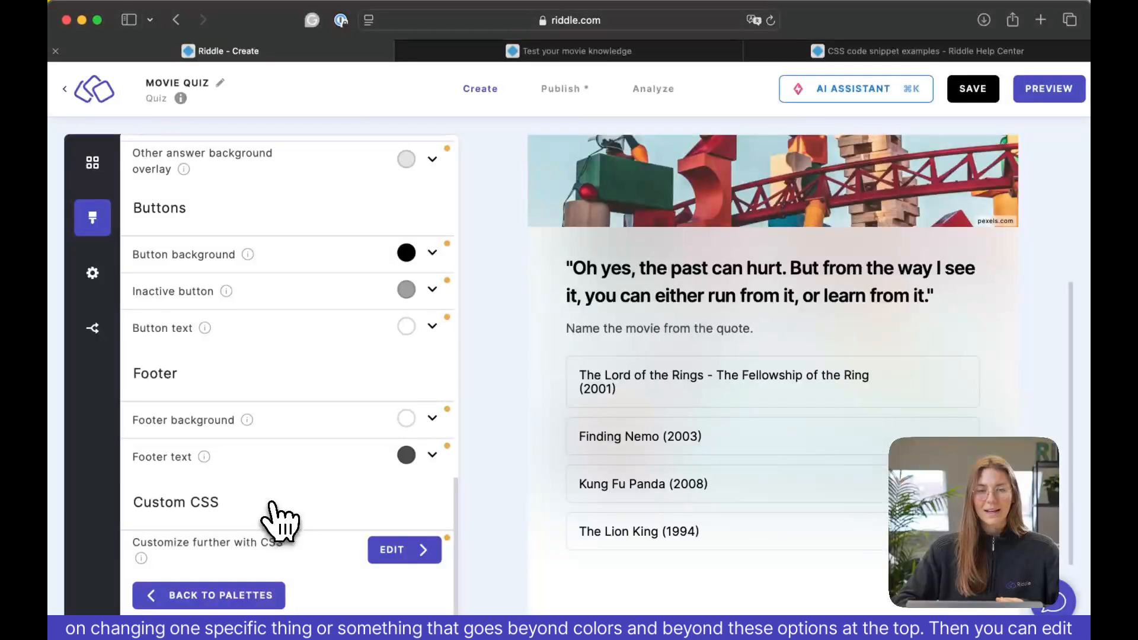
scroll(279, 520, up, 15)
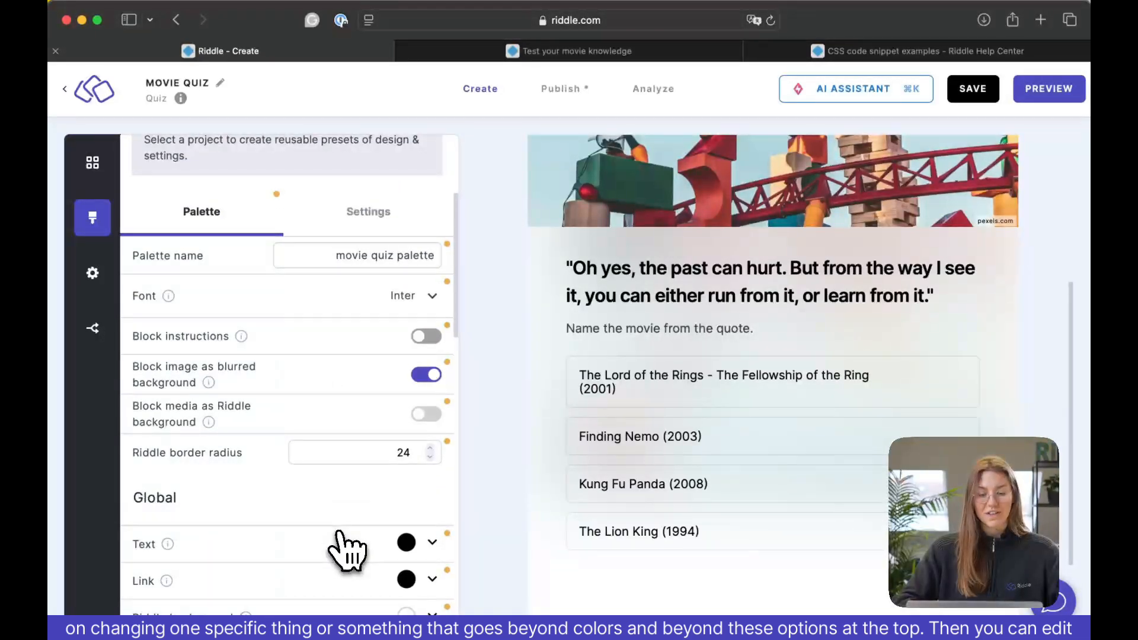
scroll(346, 550, down, 15)
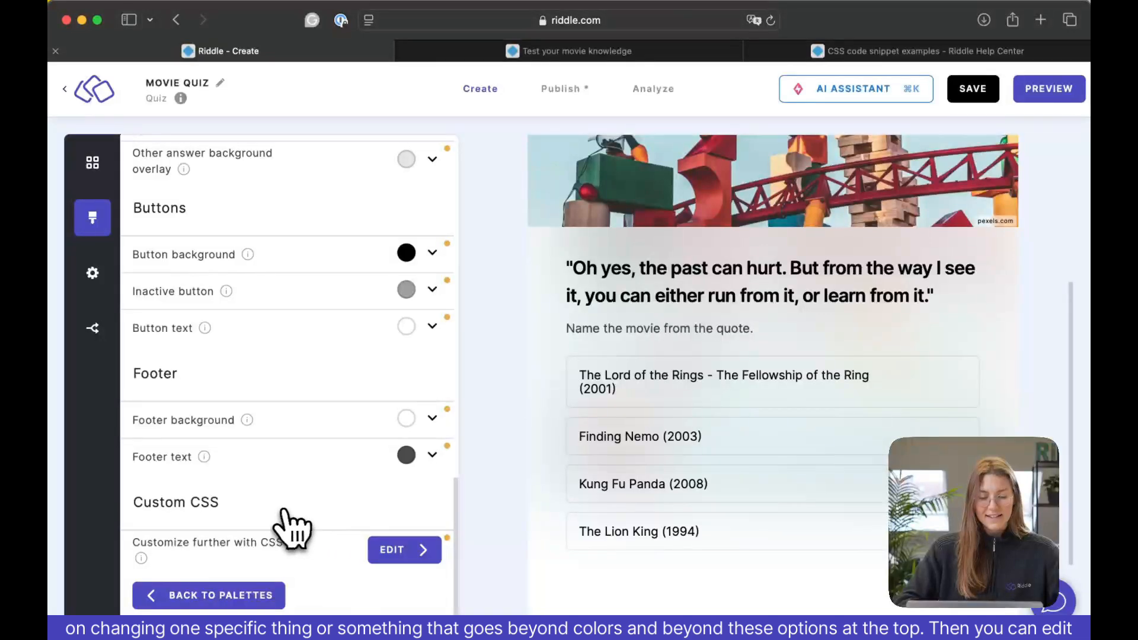
click(406, 553)
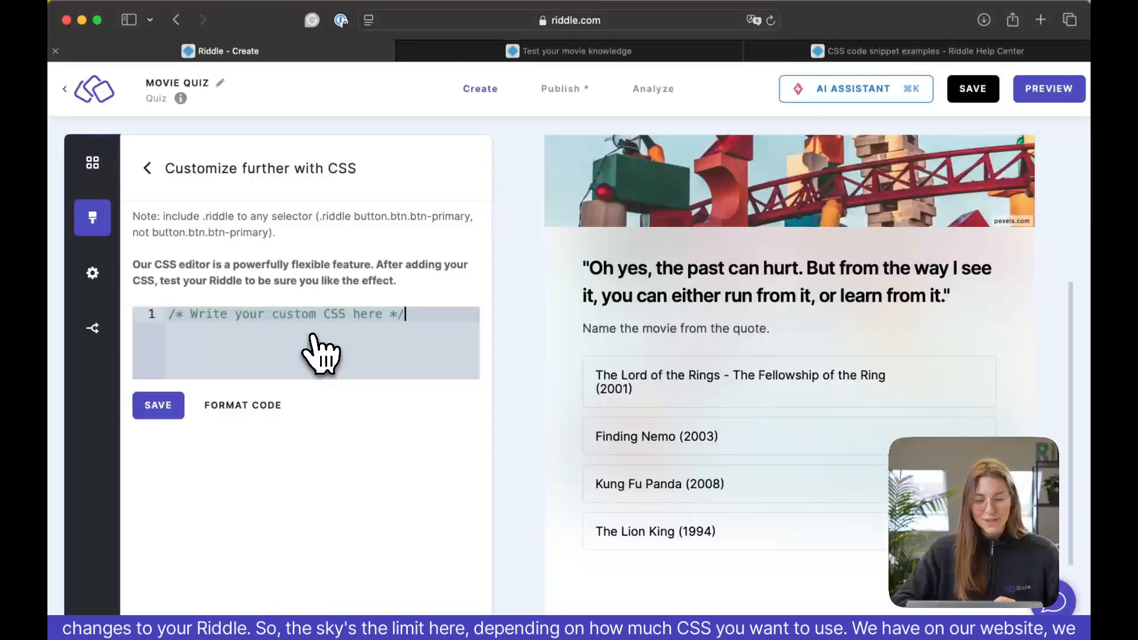
Look through the color-change snippets on the Riddle Help Center page of CSS code snippet examples.
click(837, 52)
scroll(731, 253, up, 8)
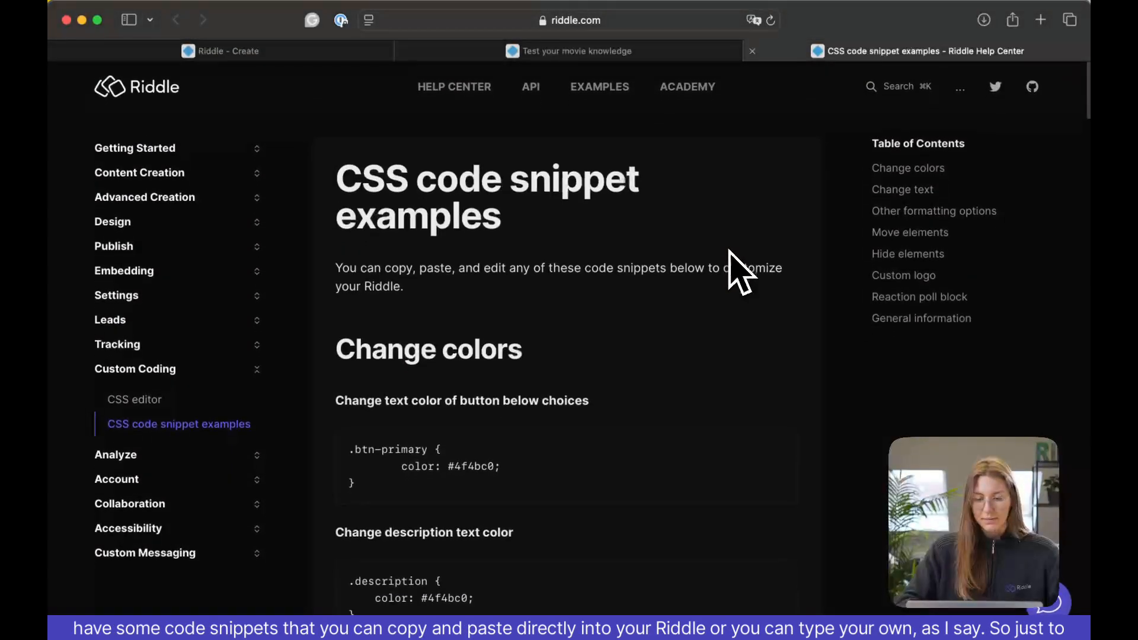
scroll(729, 251, down, 3)
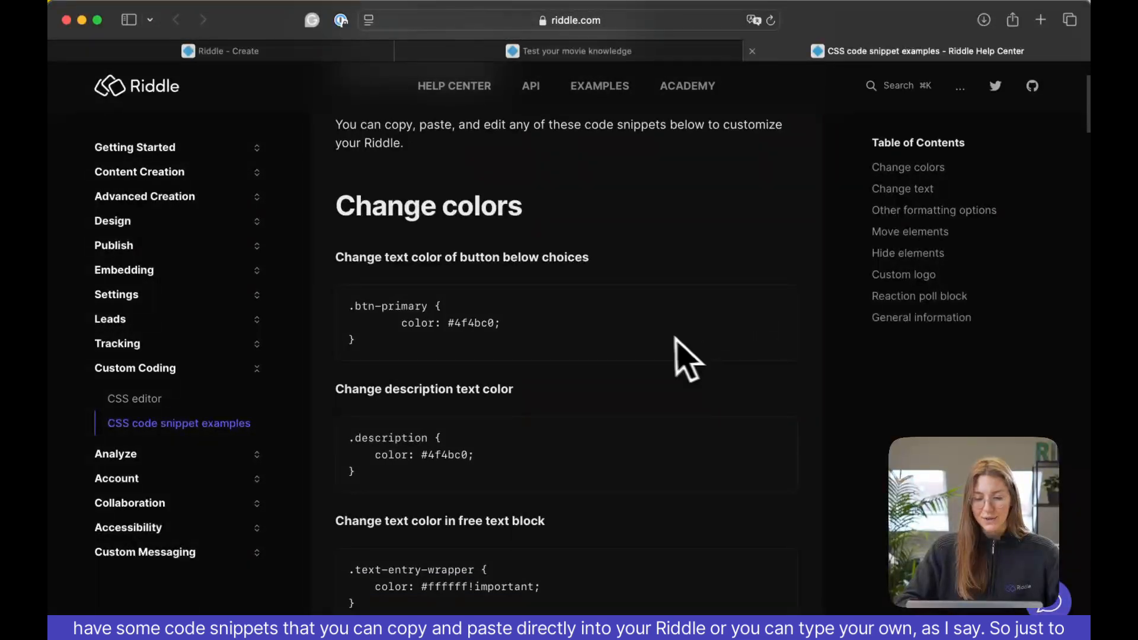
scroll(670, 340, down, 5)
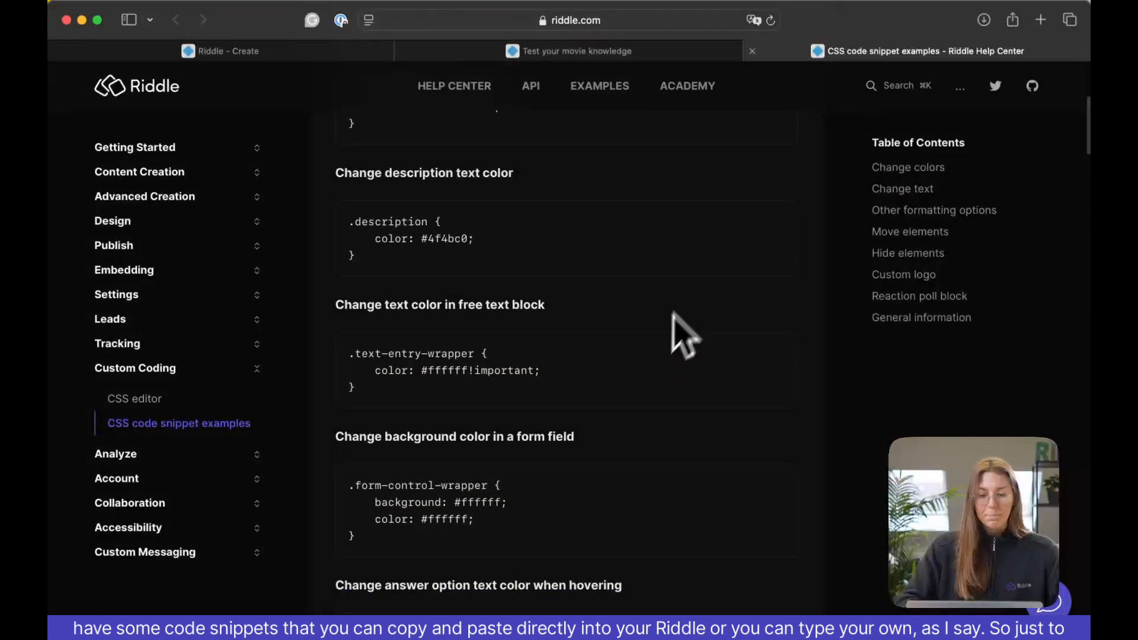
Back in the quiz editor, replace the placeholder CSS comment with .choice { margin: -3px!important; } and save the code.
click(320, 49)
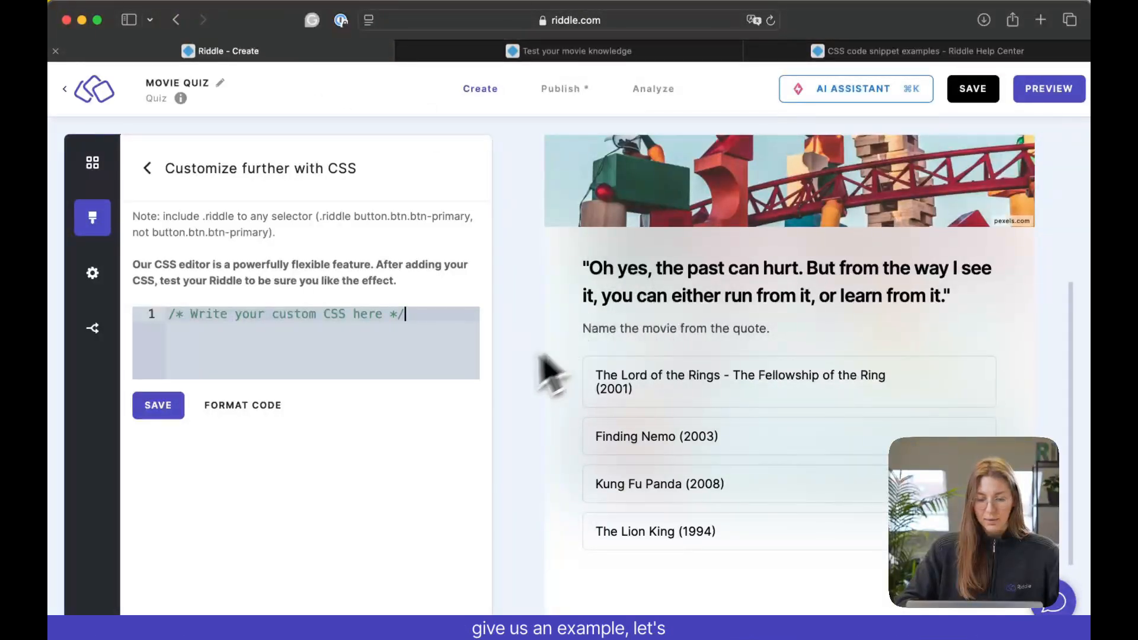
drag(428, 318, 142, 278)
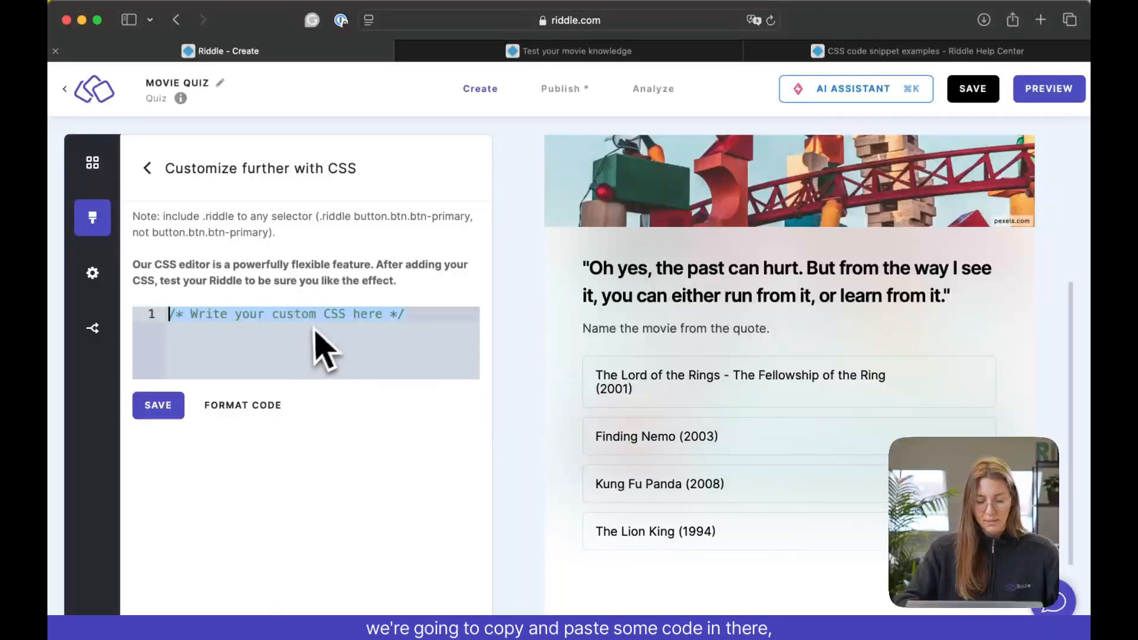
text(.choice {     margin: -3px!important; })
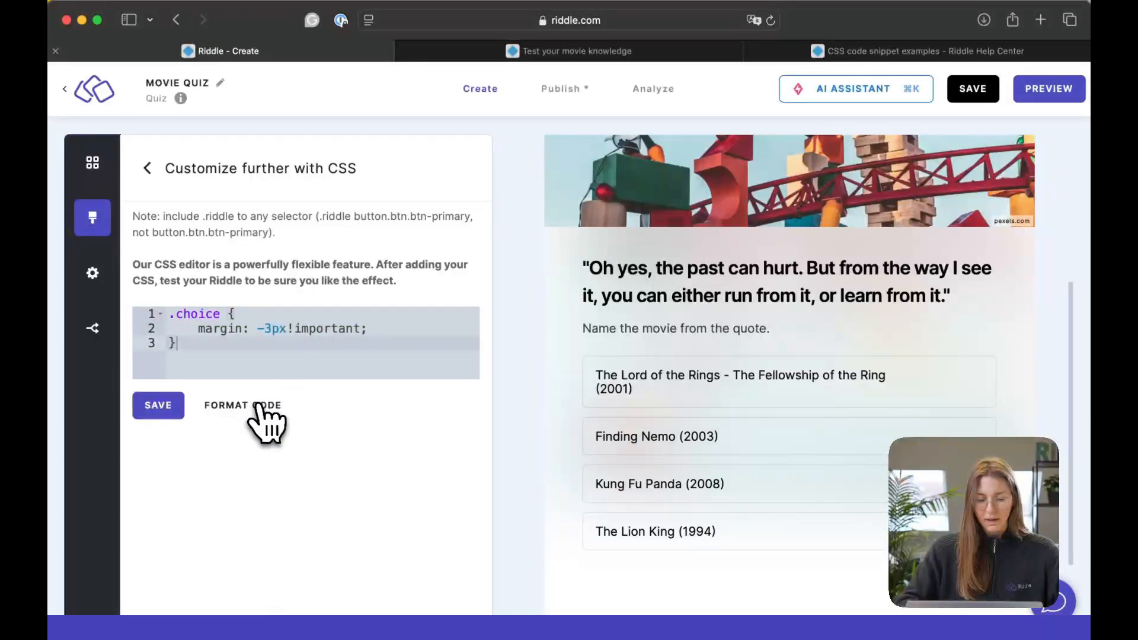
click(167, 410)
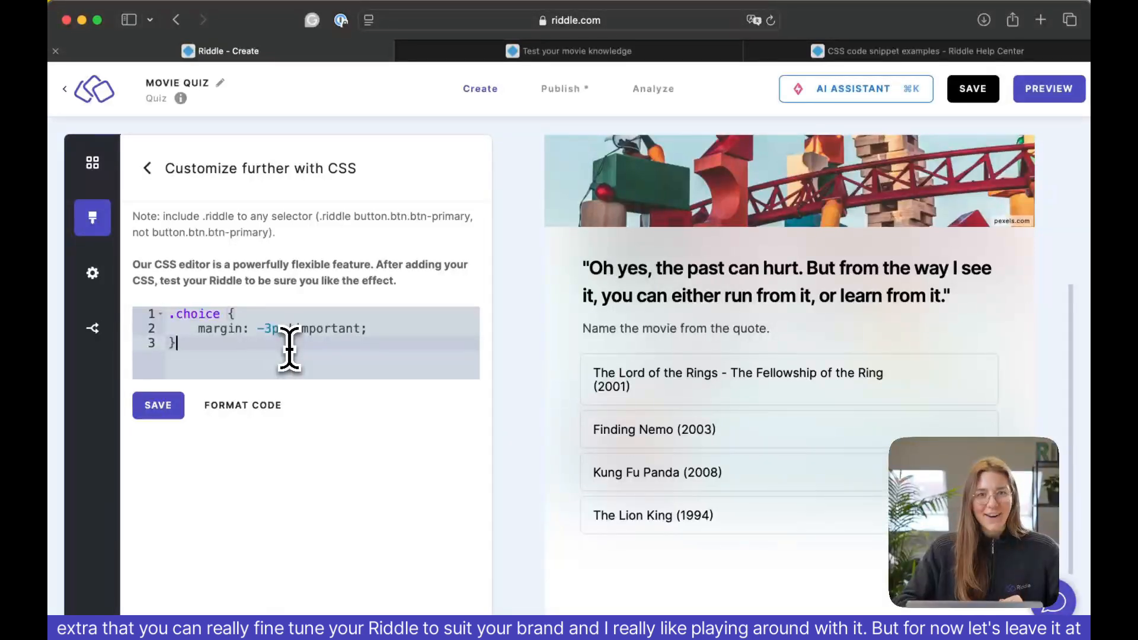
Return to the palette settings and look over the quiz preview and the palette's design options.
click(147, 169)
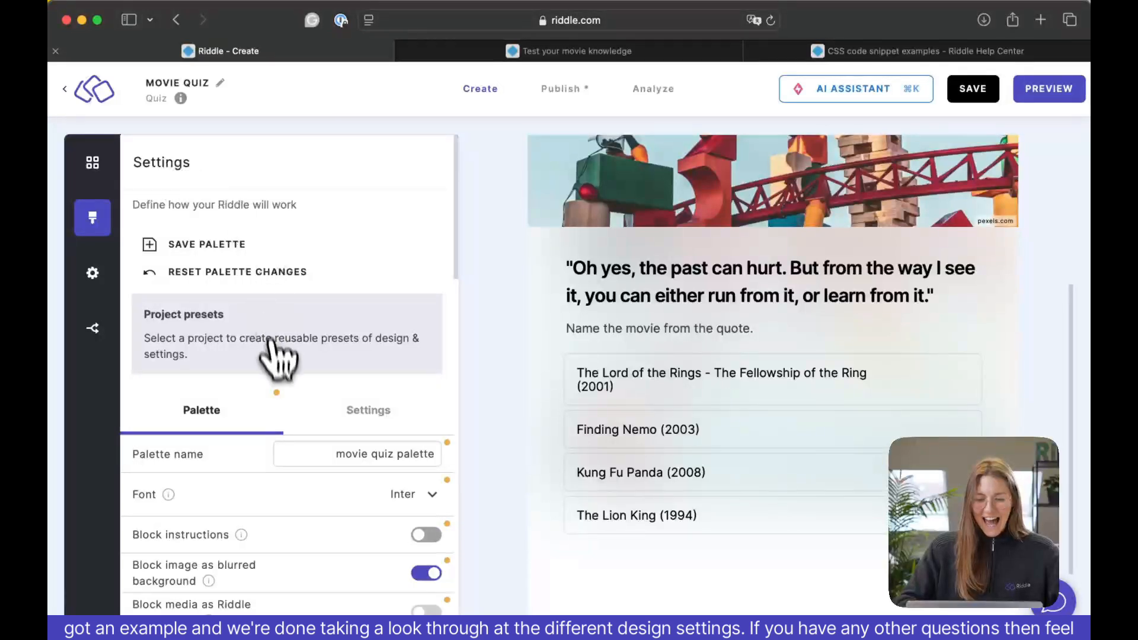
scroll(525, 382, up, 5)
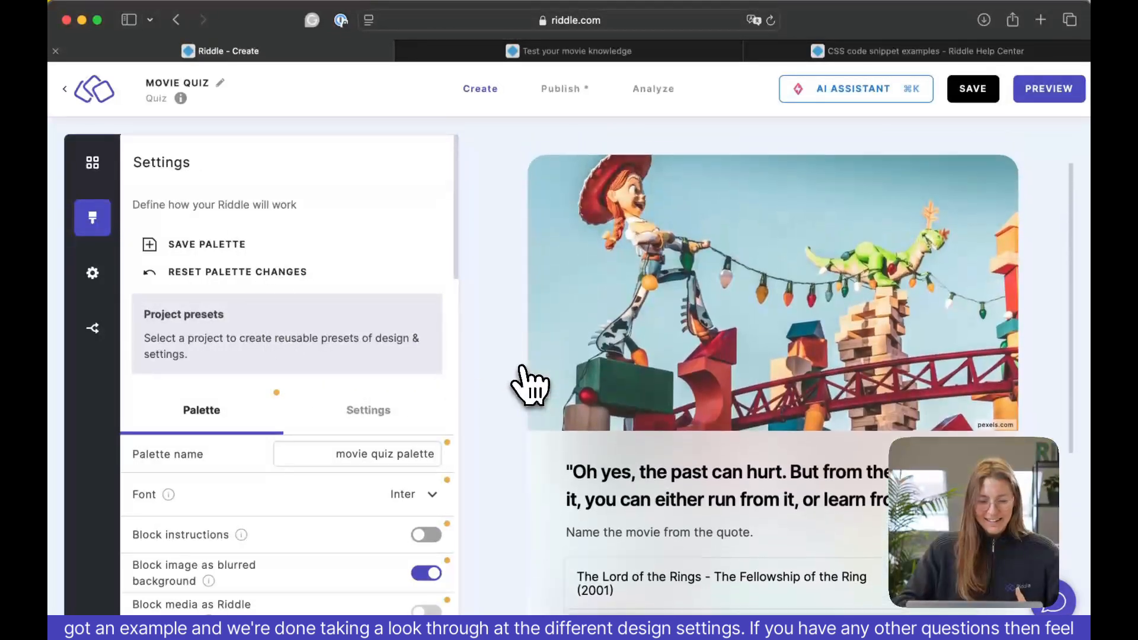
scroll(380, 427, down, 5)
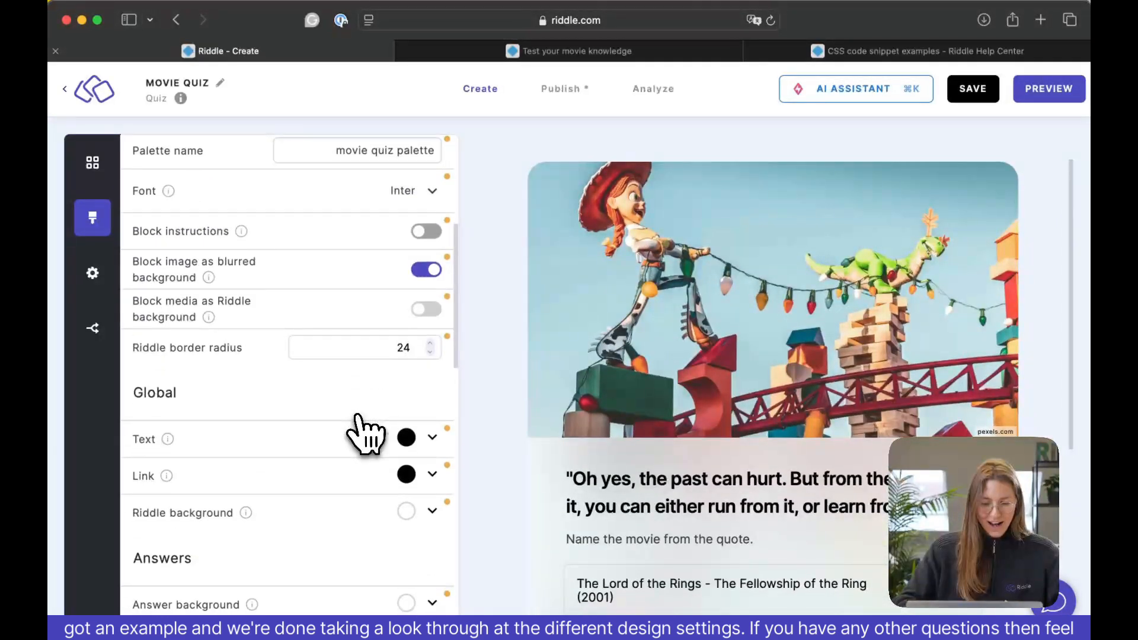
scroll(362, 432, down, 10)
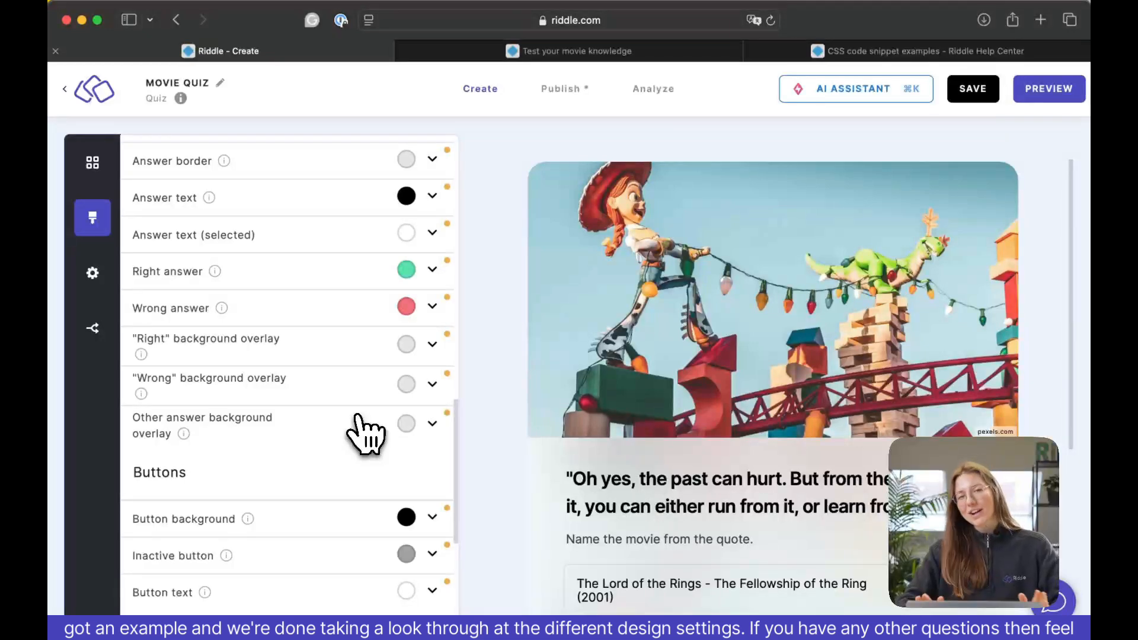